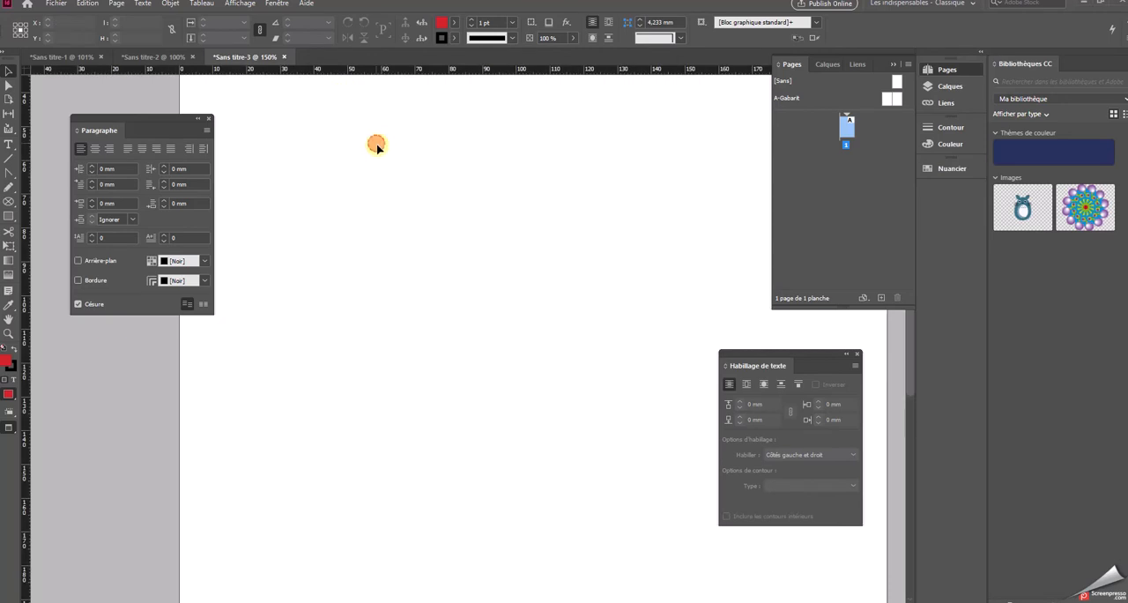
Add a text frame about 104 × 119 mm with three Latin paragraphs and move it to about X 105 mm, Y 108.5 mm
left_click_drag(379, 218, 261, 101)
left_click_drag(556, 396, 612, 503)
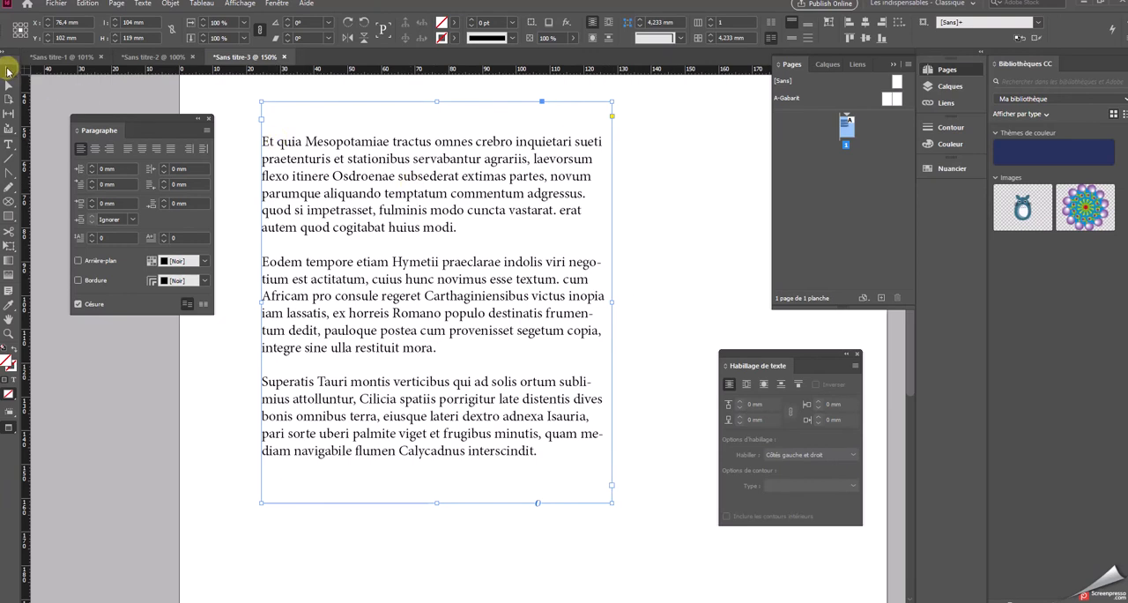
left_click_drag(360, 179, 487, 184)
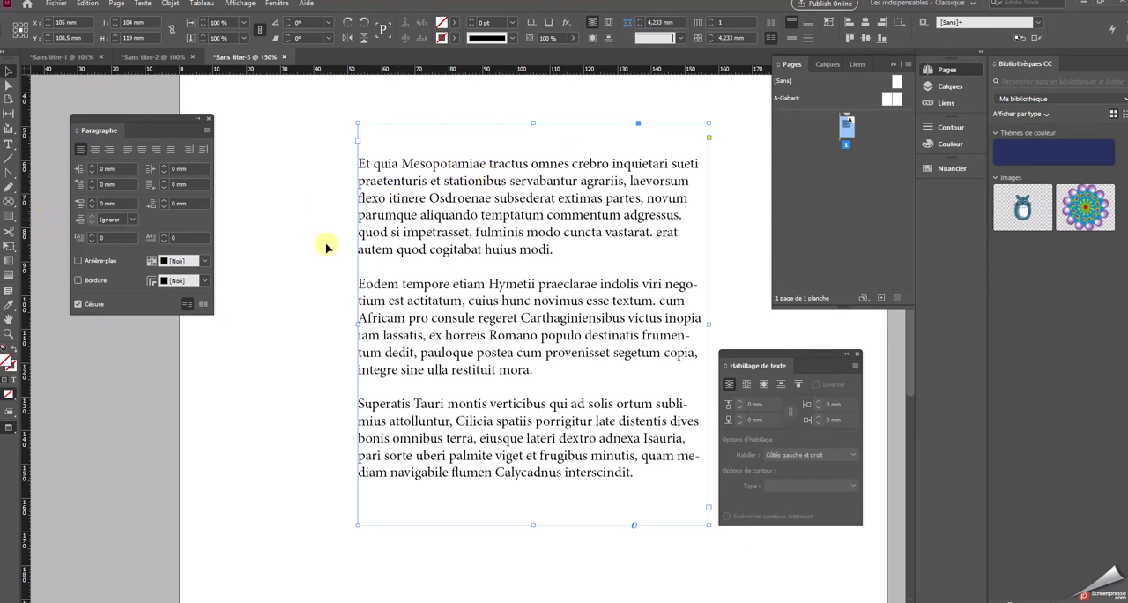
Set the text frame's inner margins to 3 mm on all four sides
left_click(171, 5)
left_click(216, 190)
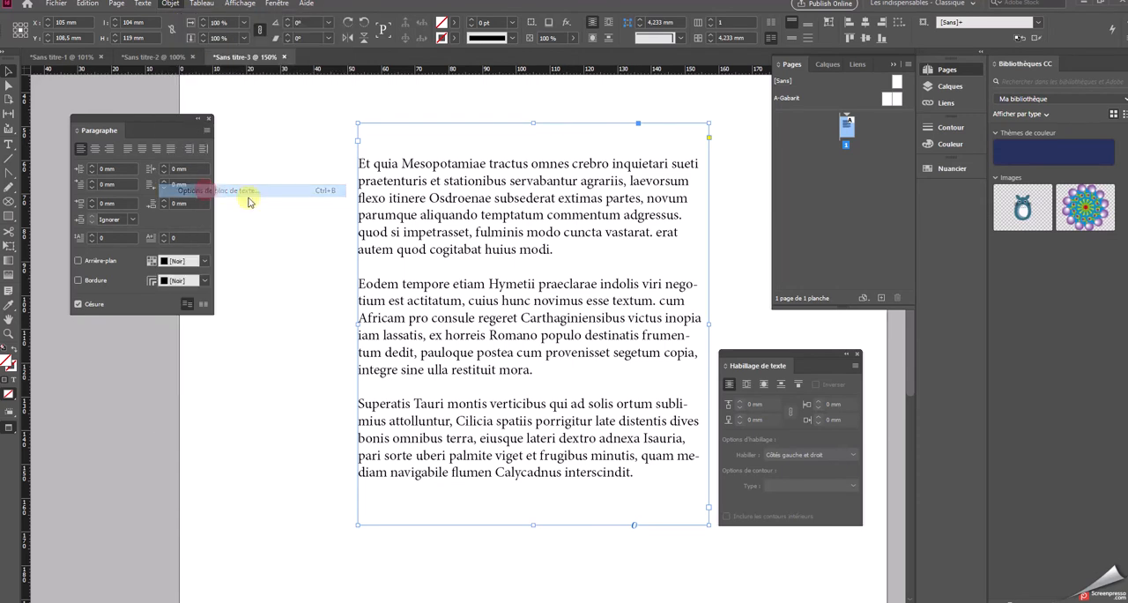
left_click(797, 445)
left_click(797, 445)
left_click(797, 445)
left_click(895, 452)
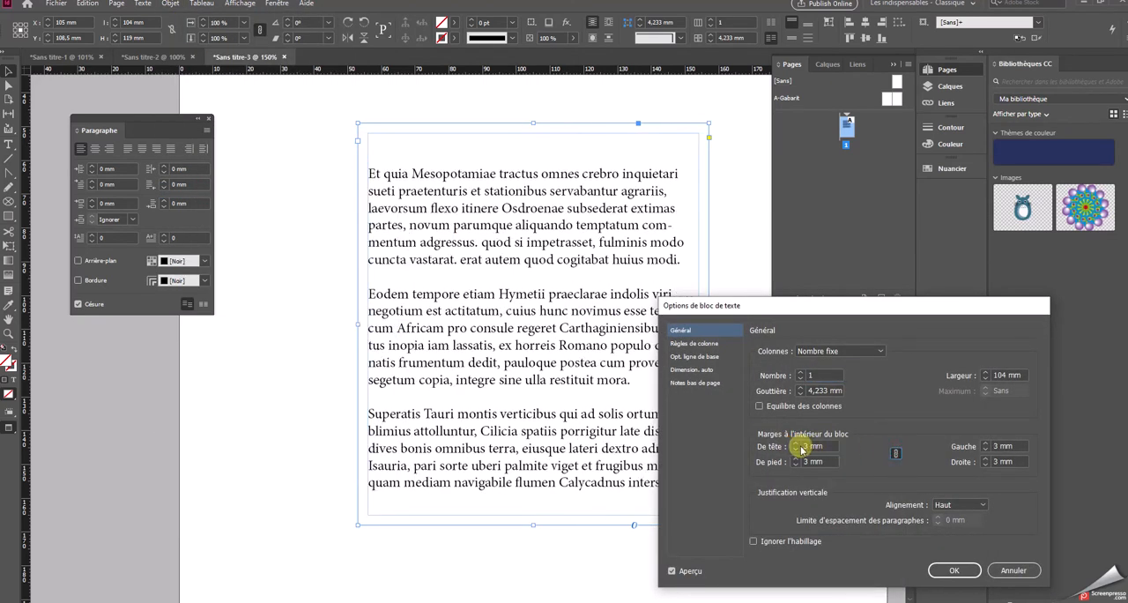
left_click(950, 571)
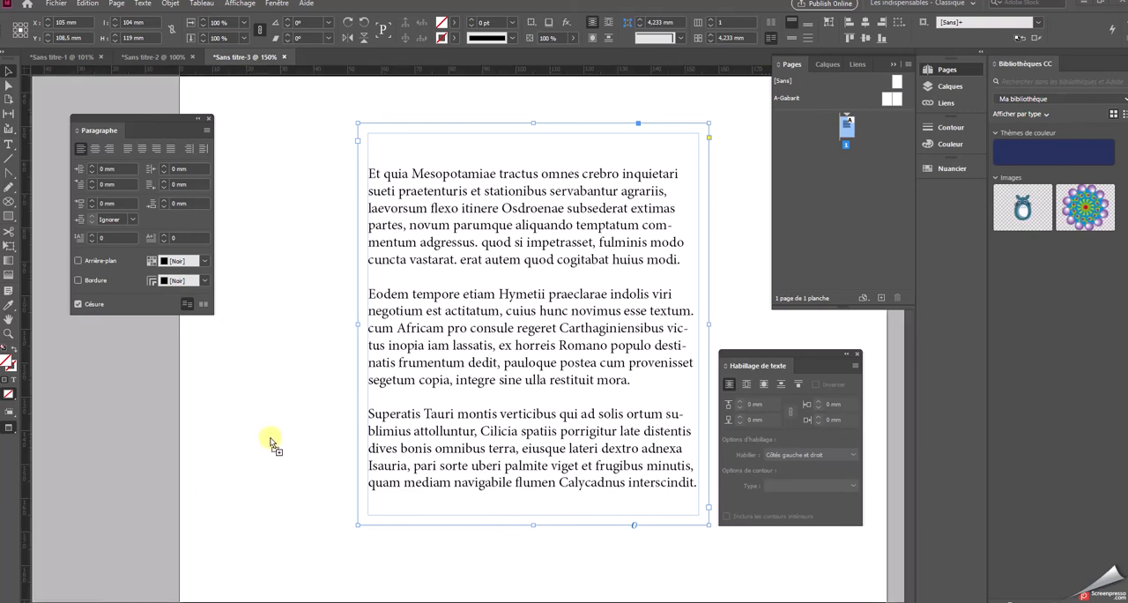
Place the blue, gray and black circular arrow images, each about 20 mm wide, beside the text frame
left_click(253, 361)
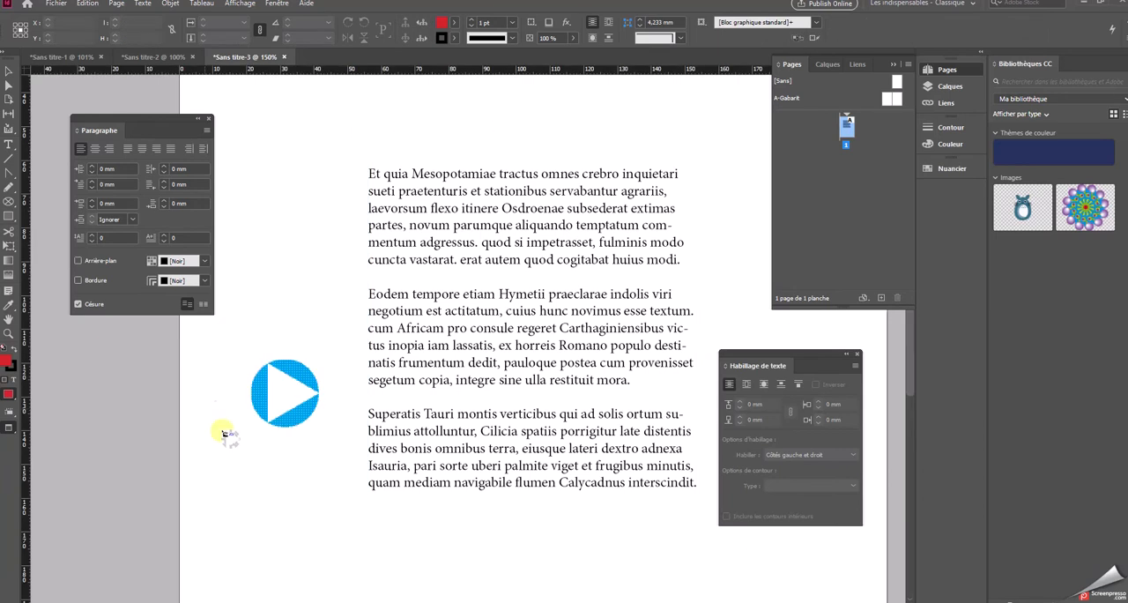
left_click(248, 206)
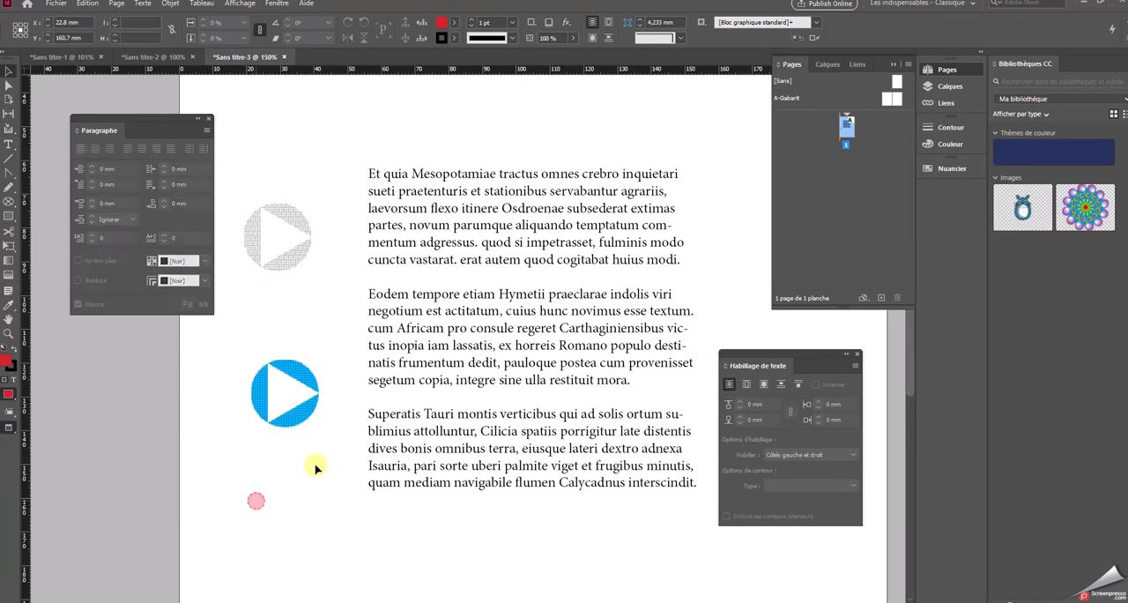
left_click(254, 500)
Arrange the three arrow images in a column beside the text, black above, blue in the middle and gray below
left_click_drag(280, 412, 260, 410)
left_click_drag(294, 504, 274, 468)
left_click_drag(291, 235, 284, 282)
left_click(283, 483)
left_click_drag(283, 462, 280, 139)
left_click_drag(287, 277, 294, 487)
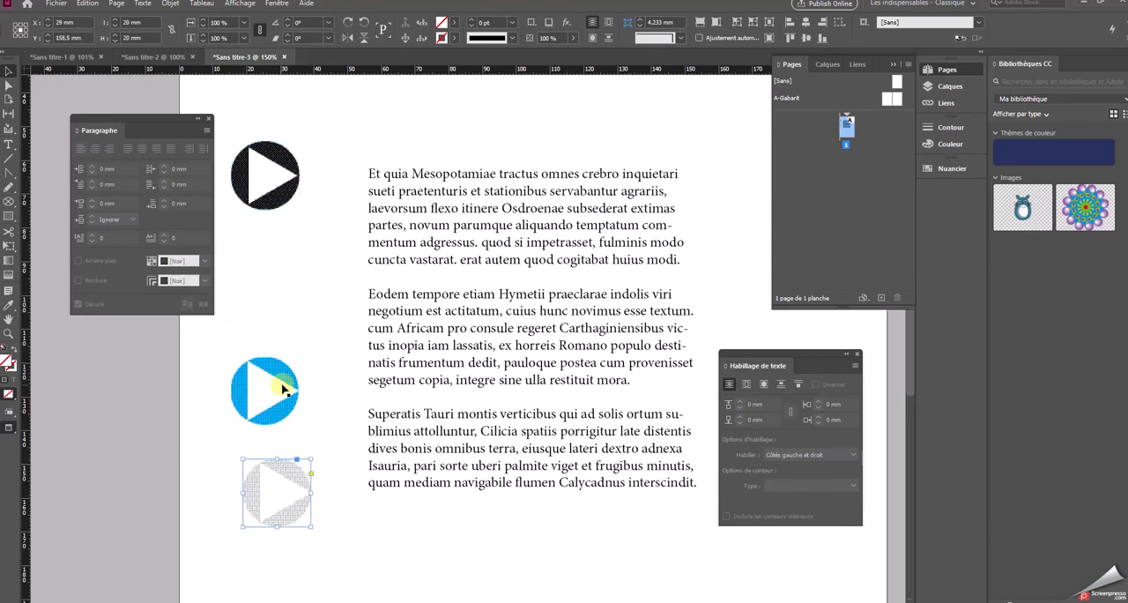
left_click_drag(282, 399, 288, 364)
left_click(273, 176)
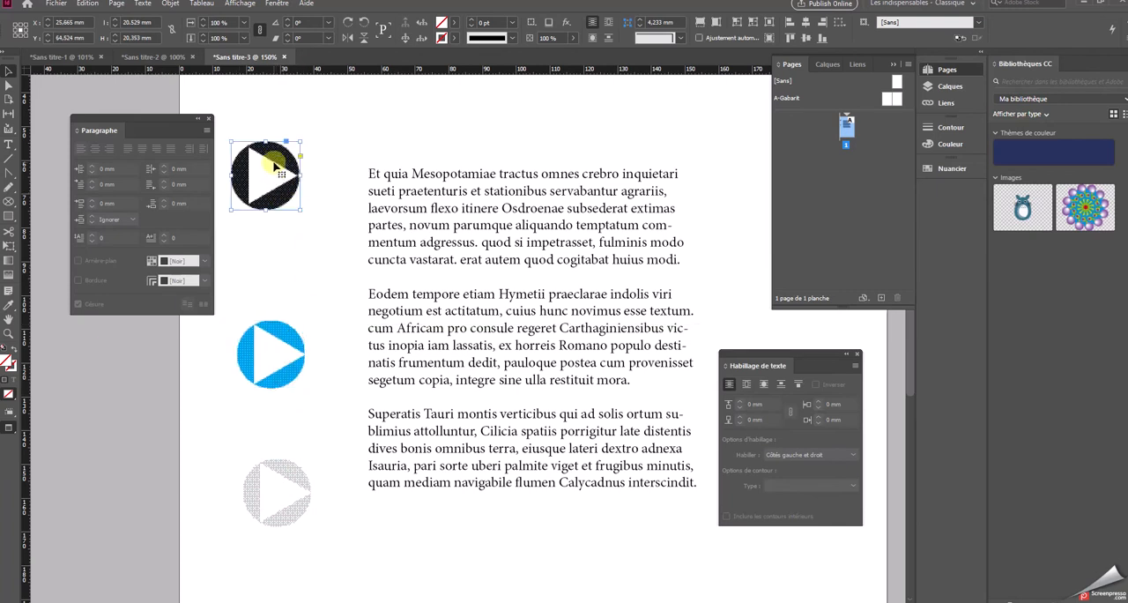
left_click_drag(273, 167, 284, 176)
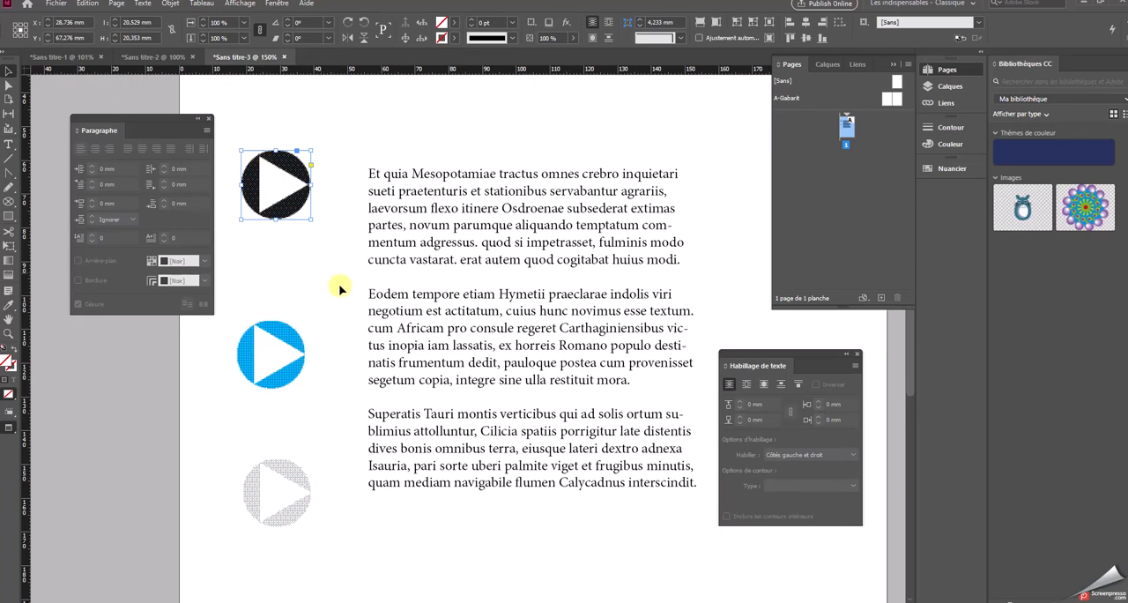
Shrink the frames of all three arrow images together to about 7 mm square each
left_click(283, 348, "shift")
left_click(299, 500, "shift")
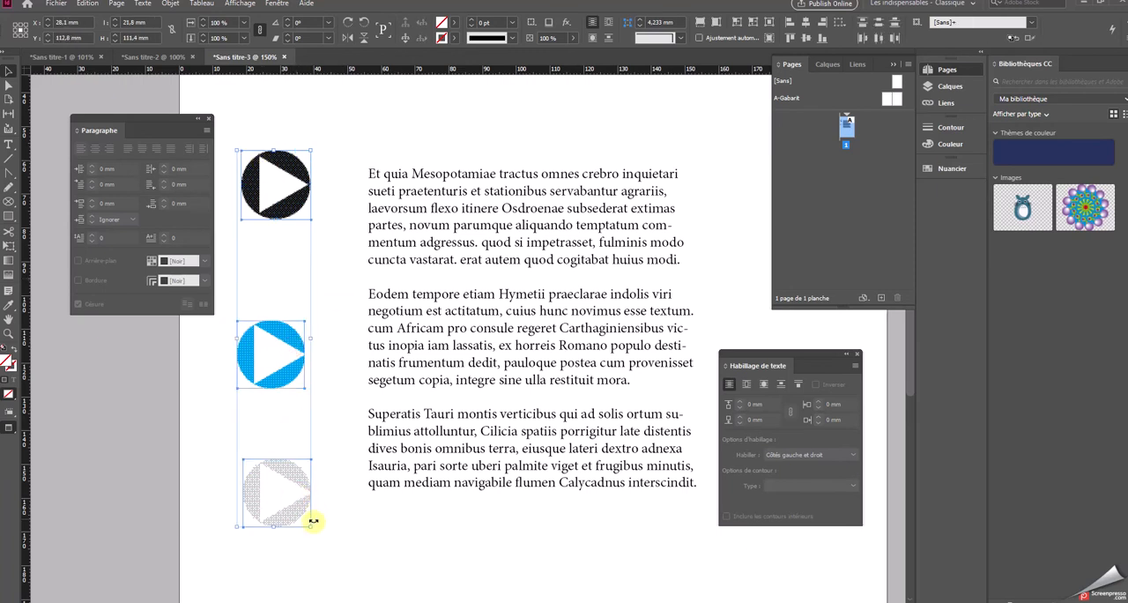
left_click_drag(311, 527, 263, 283)
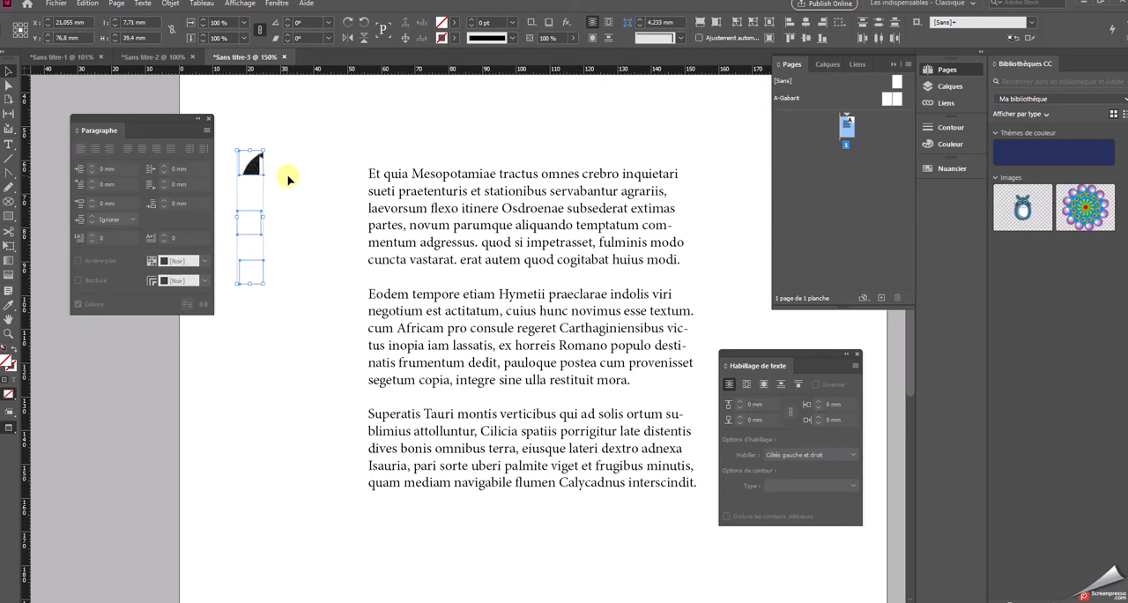
left_click(284, 176)
right_click(255, 161)
left_click(257, 137)
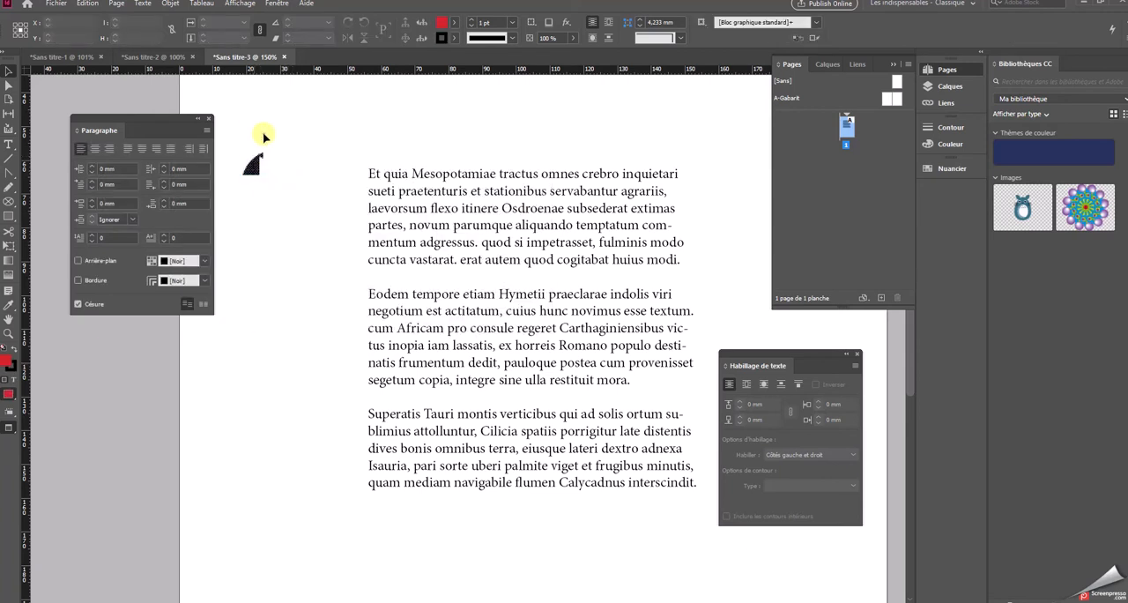
Fit the black, blue and gray arrow images inside their reduced frames
left_click(252, 164)
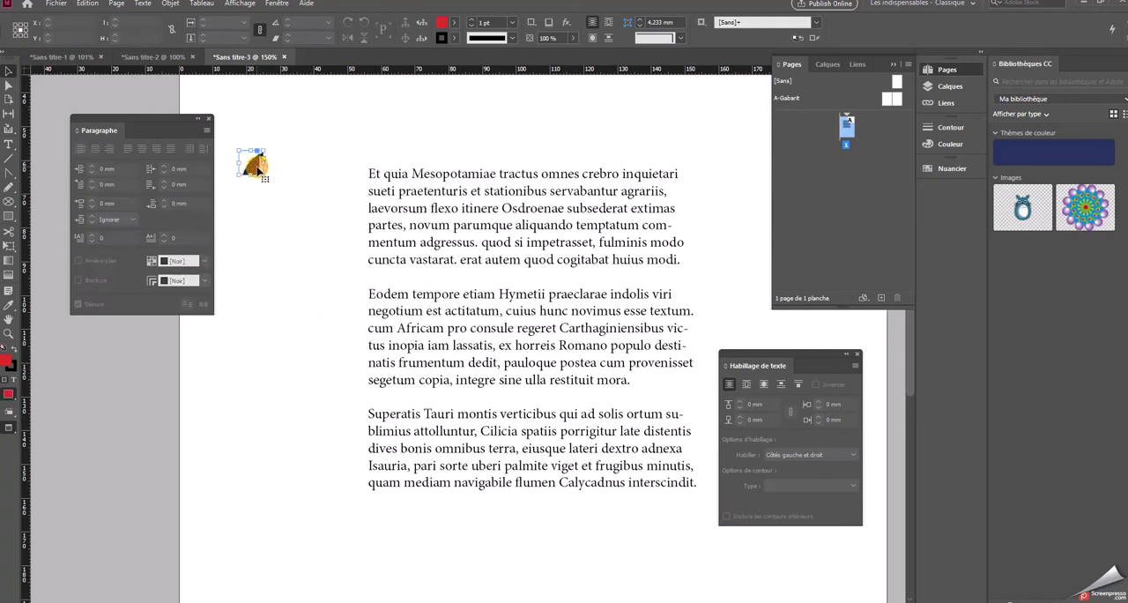
right_click(253, 164)
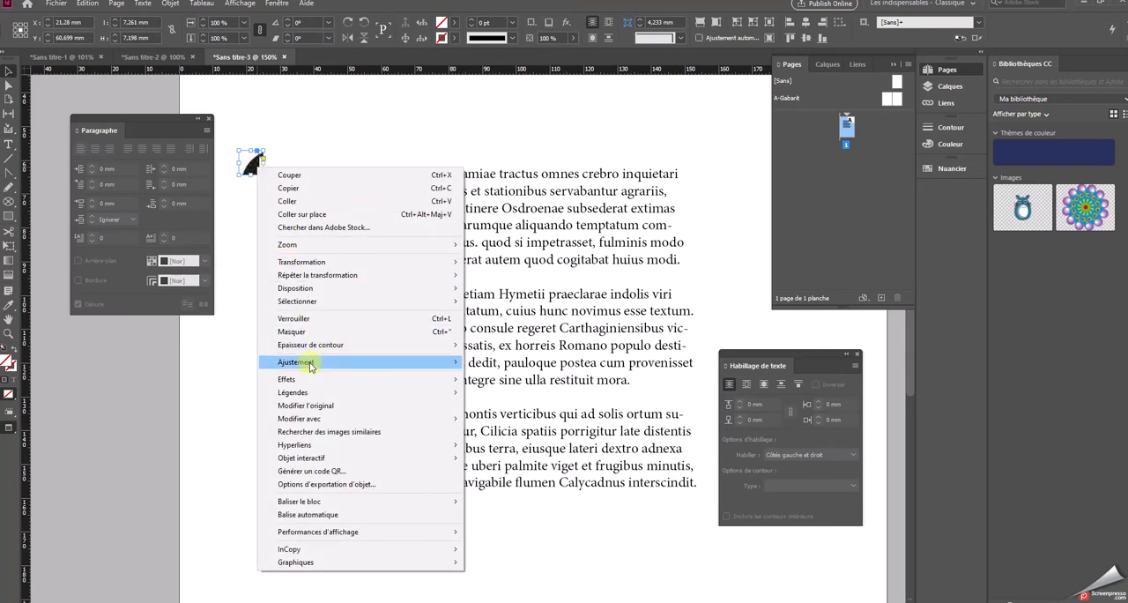
left_click(498, 374)
left_click(256, 220)
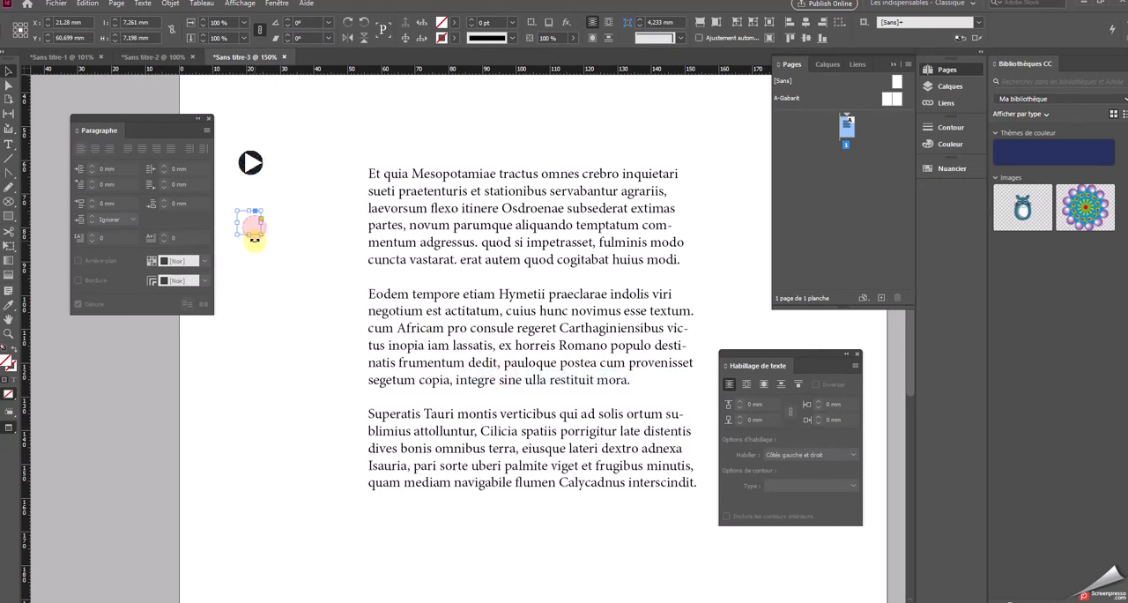
right_click(252, 212)
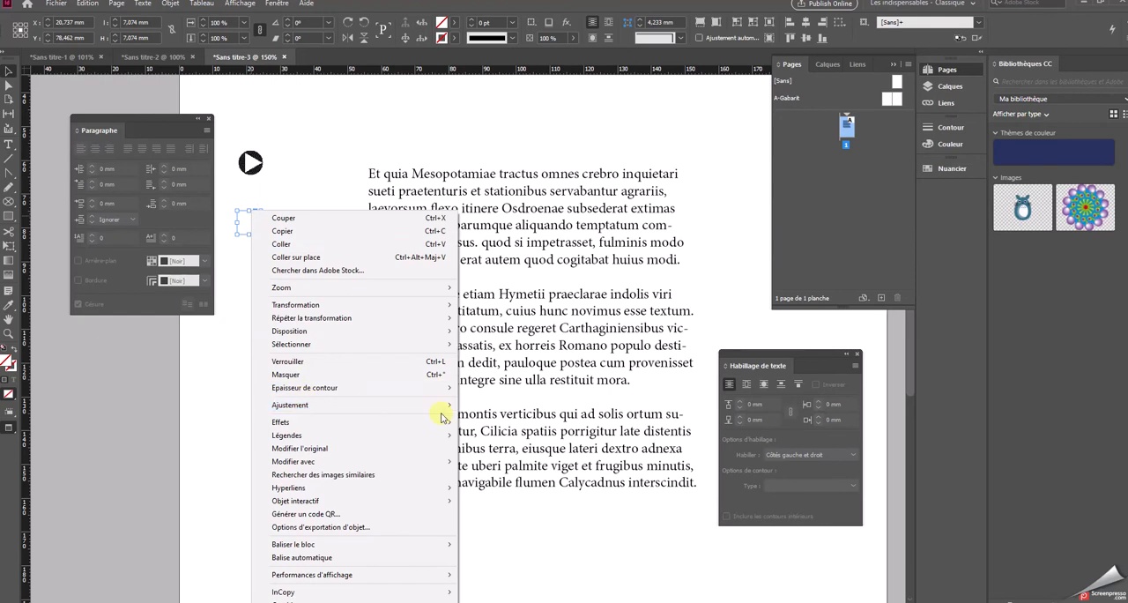
mouse_move(433, 404)
left_click(493, 420)
left_click(247, 282)
right_click(248, 276)
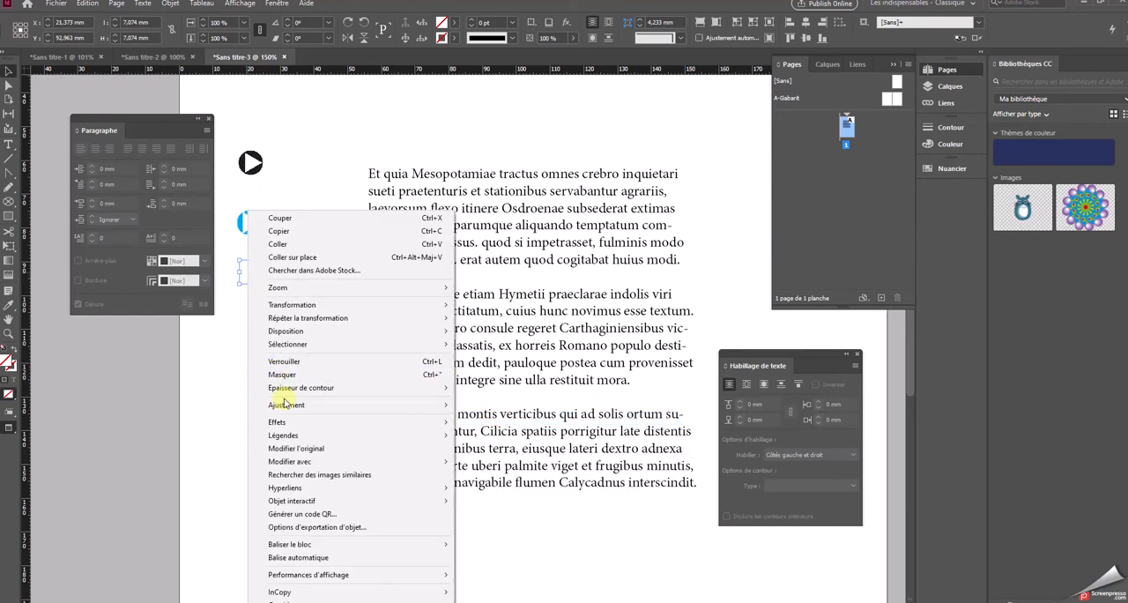
mouse_move(290, 405)
left_click(519, 420)
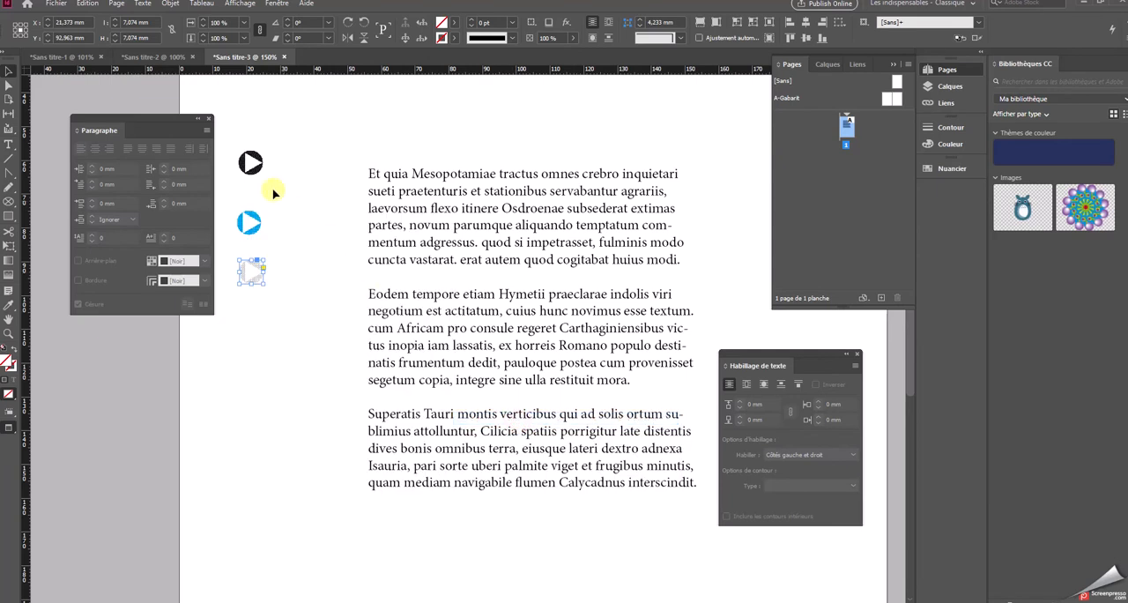
Place the black arrow beside the first paragraph and shift the text frame to about X 110 mm, Y 107.6 mm
left_click(296, 157)
left_click(252, 164)
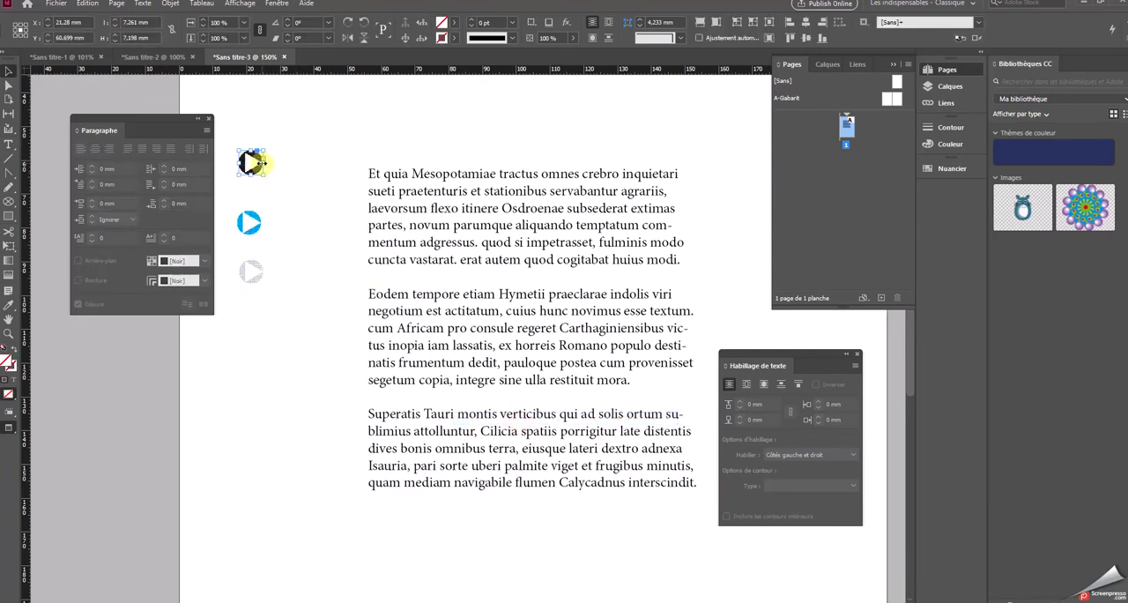
left_click_drag(251, 163, 349, 176)
left_click(396, 177)
left_click_drag(434, 179, 457, 201)
left_click_drag(461, 196, 462, 175)
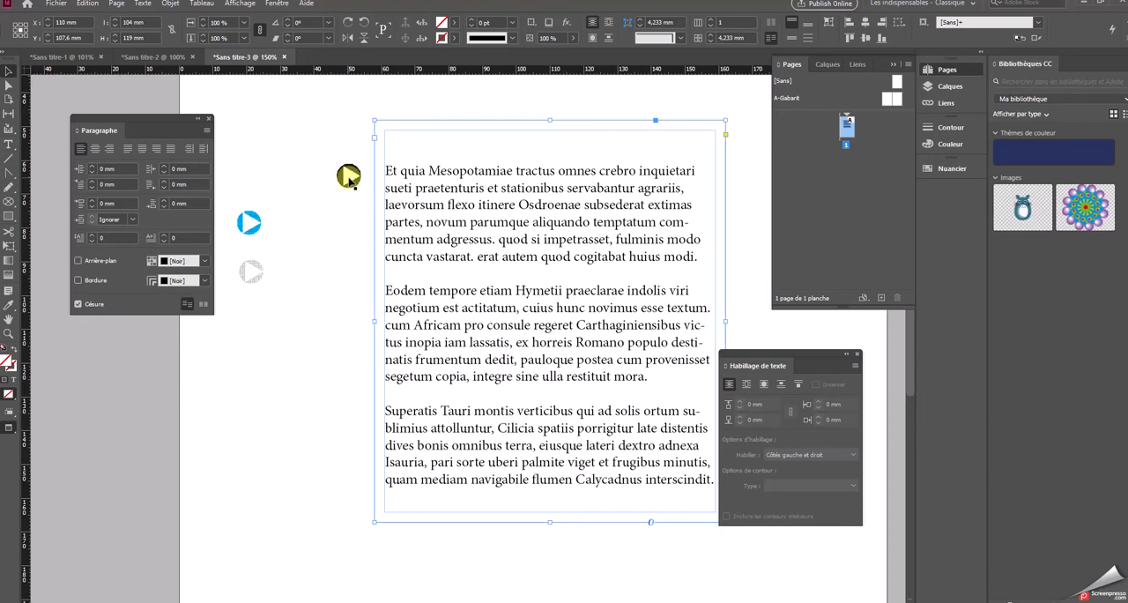
Cut the black arrow from the page and paste it inline before "Et quia" at the start of the first paragraph
left_click_drag(349, 176, 256, 162)
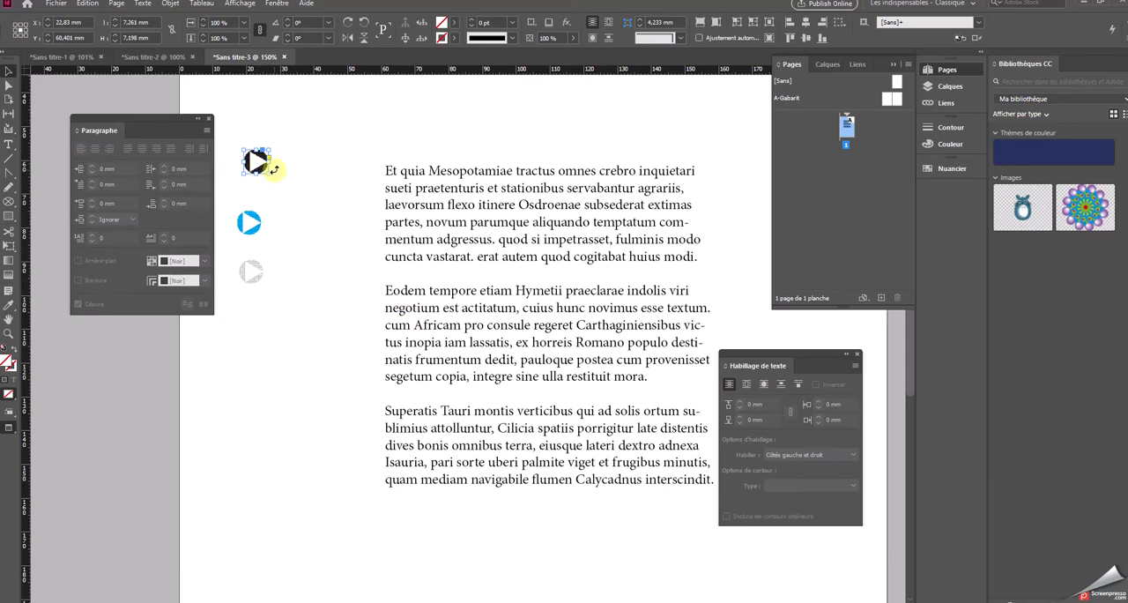
key("Delete")
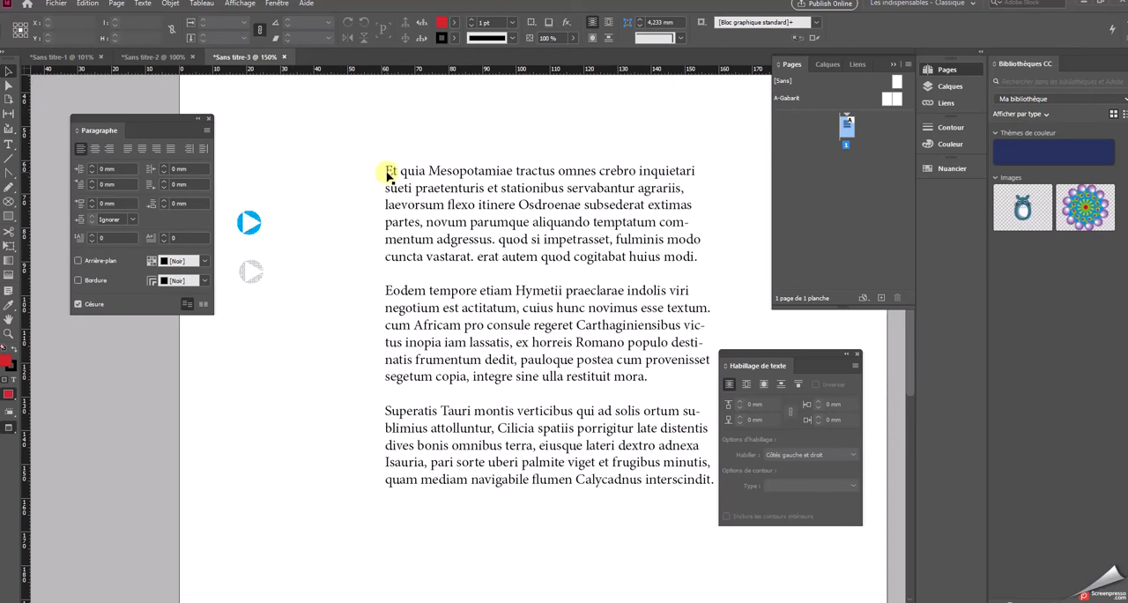
double_click(389, 171)
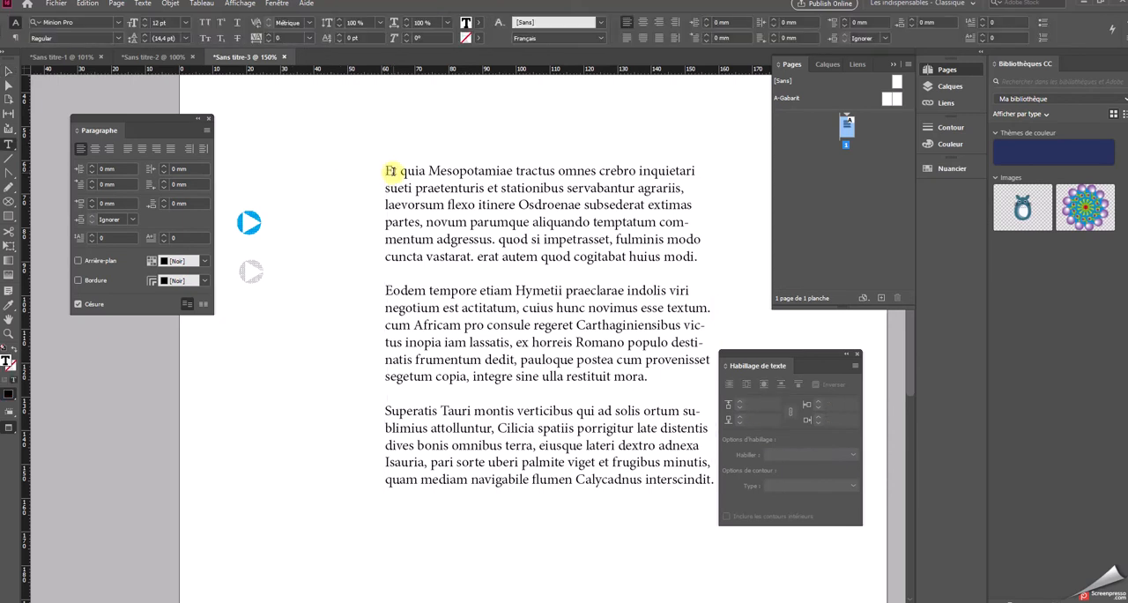
key("ctrl+v")
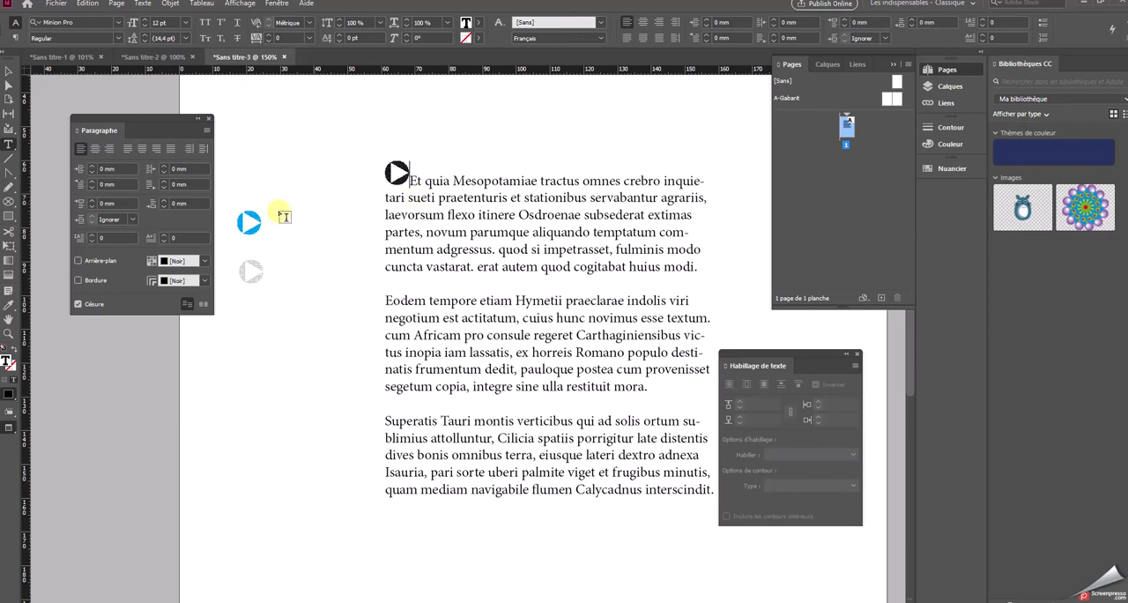
Copy the blue arrow and paste it inline before "Eodem" at the start of the second paragraph
left_click(8, 70)
left_click(251, 226)
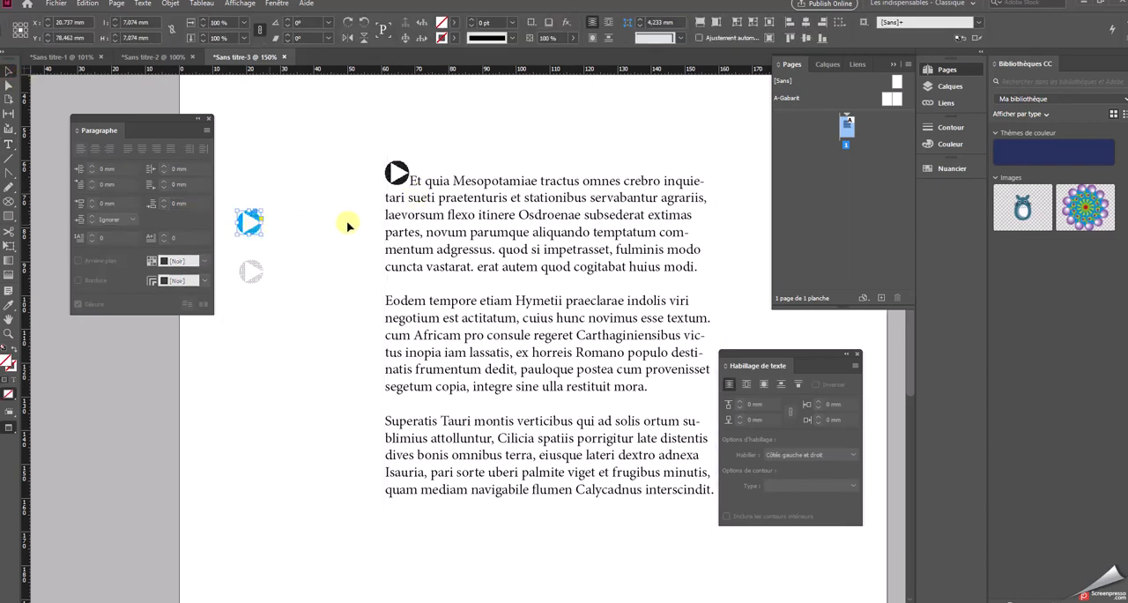
double_click(389, 300)
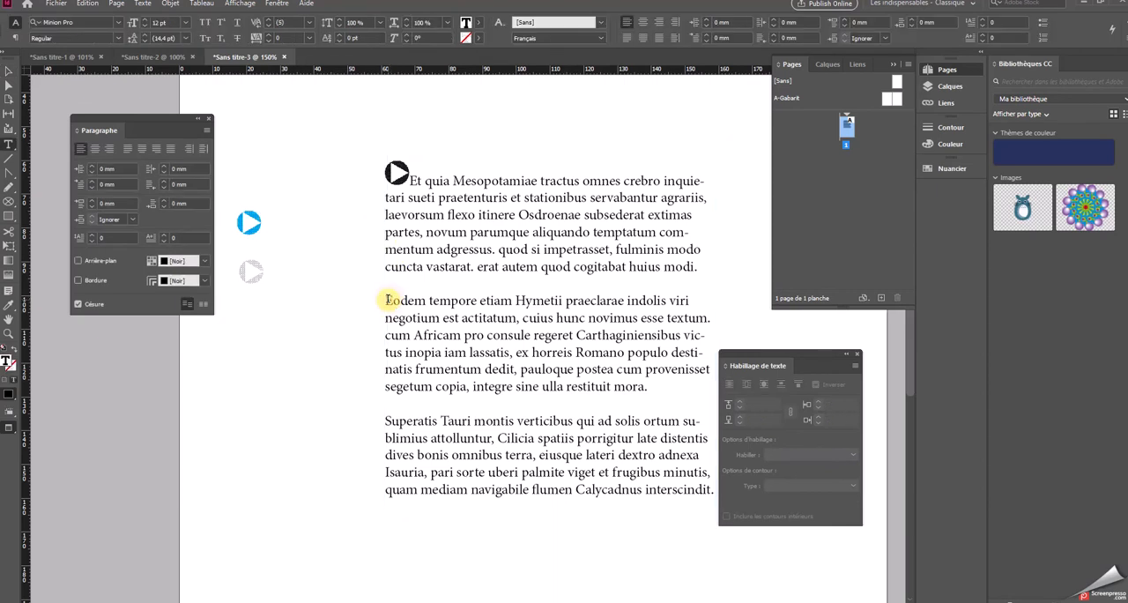
key("ctrl+v")
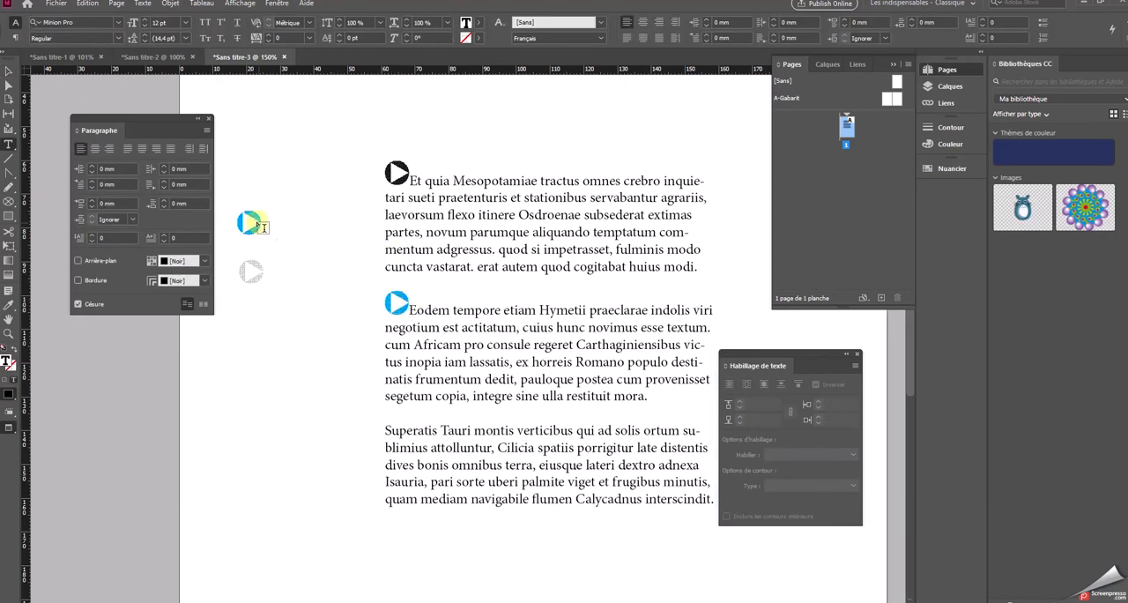
Delete the leftover blue arrow and transfer the gray arrow inline before "Superatis" in the third paragraph
left_click(7, 72)
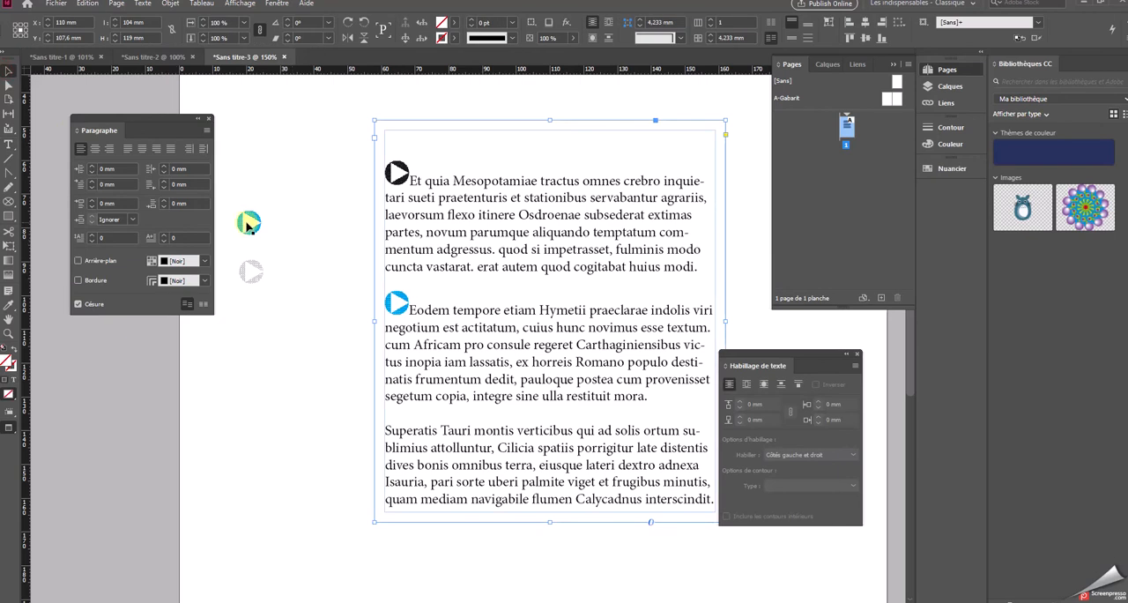
left_click(248, 222)
left_click_drag(248, 221, 254, 272)
left_click(392, 429)
double_click(393, 429)
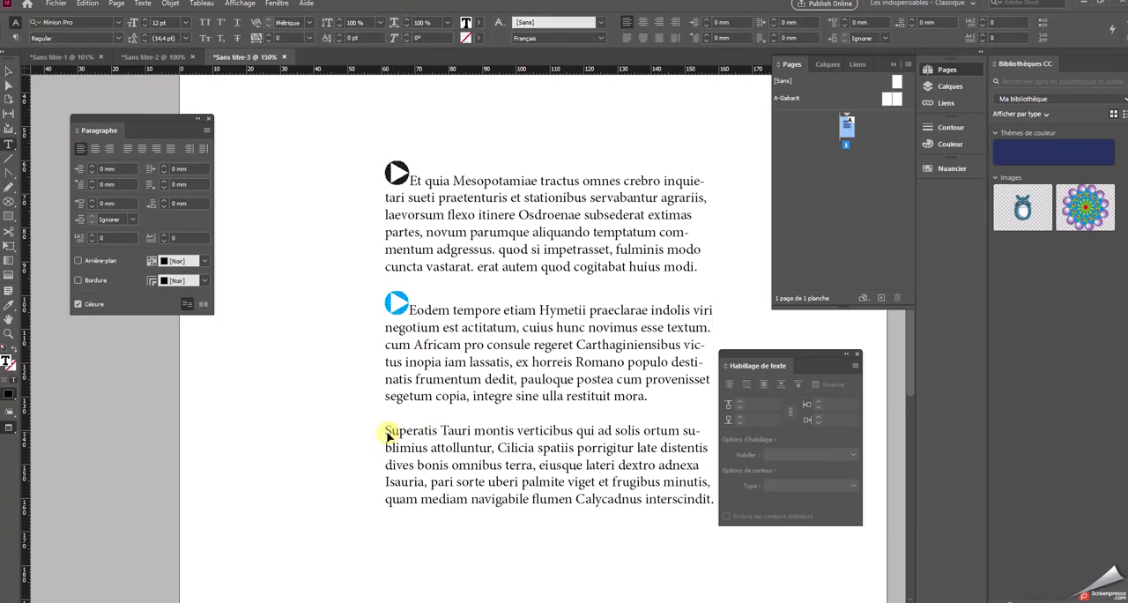
key("ctrl+v")
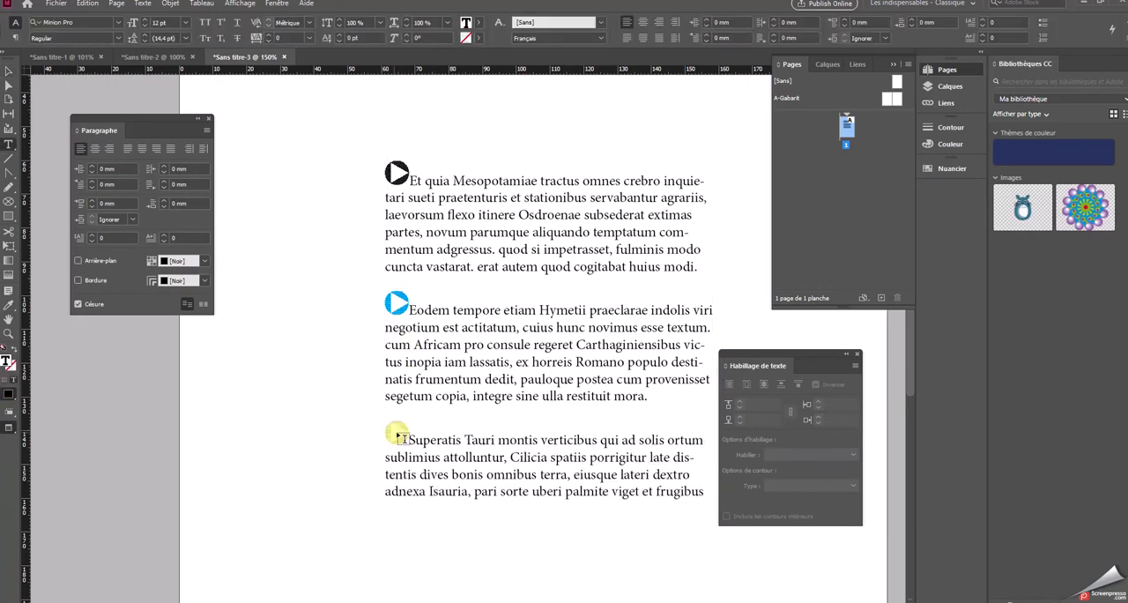
Select the black, blue and gray inline arrows in turn to examine each one as an anchored object
left_click(7, 84)
left_click(396, 171)
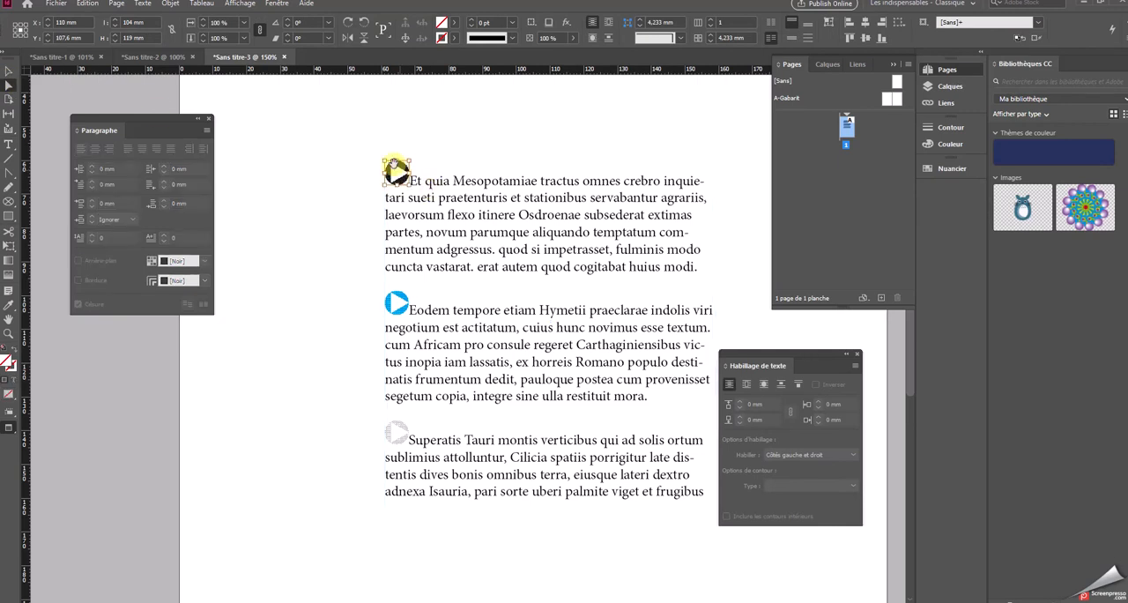
left_click(8, 72)
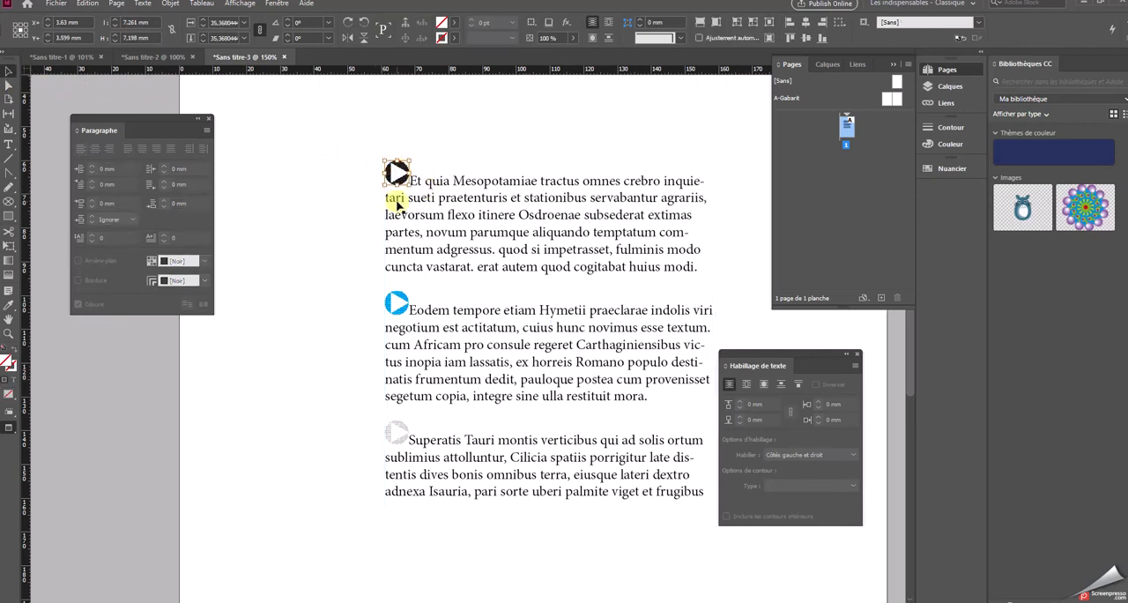
left_click(397, 302)
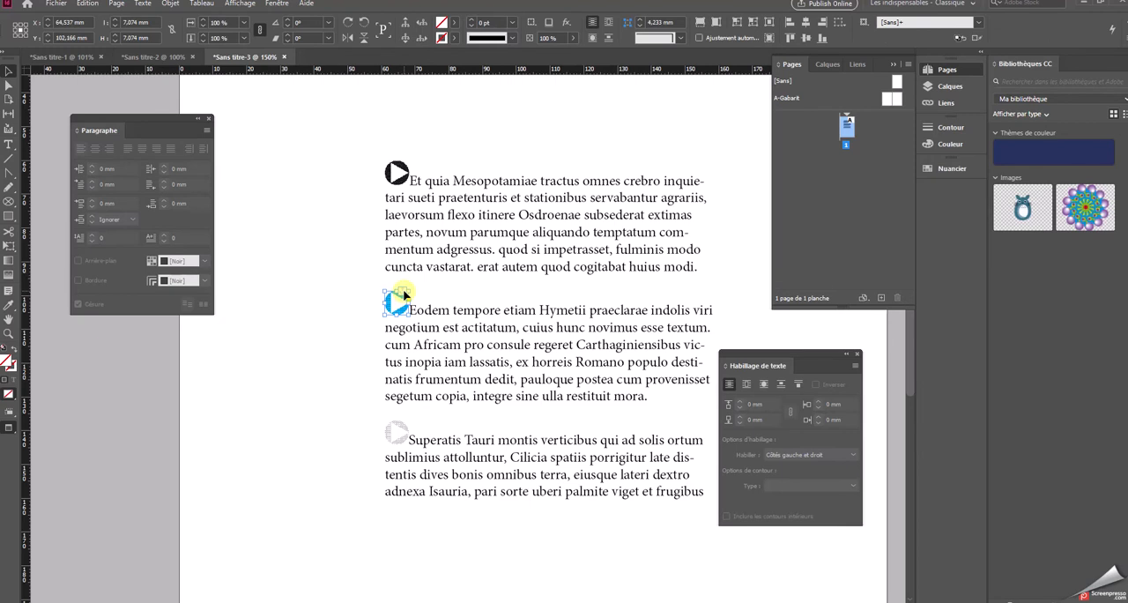
left_click(398, 173)
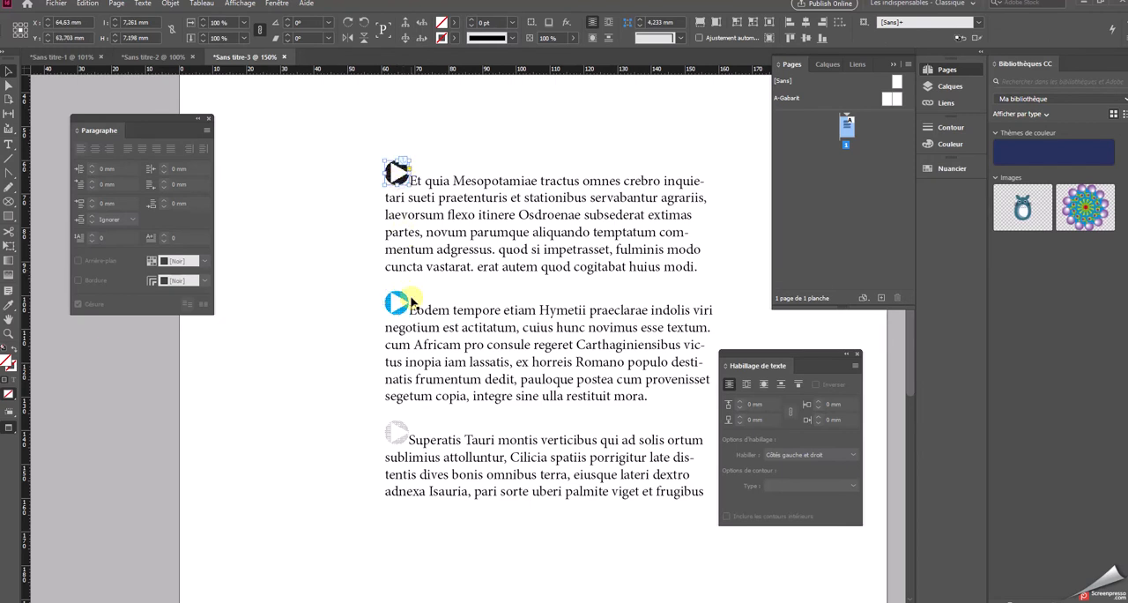
left_click(401, 431)
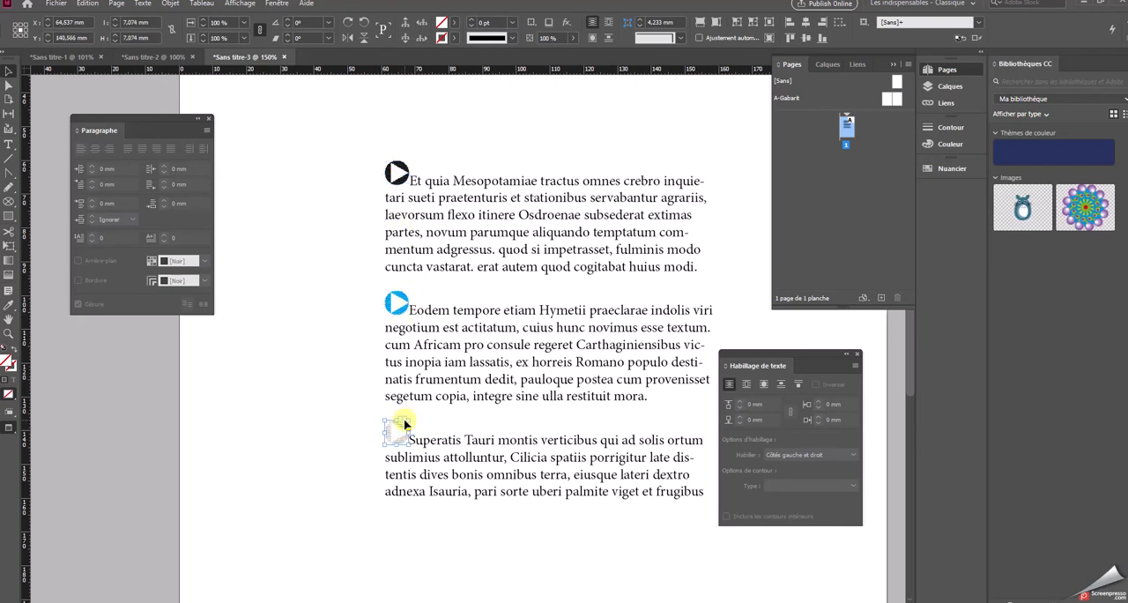
Move the text frame with its anchored arrows to about X 105 mm, Y 111.5 mm
left_click(421, 221)
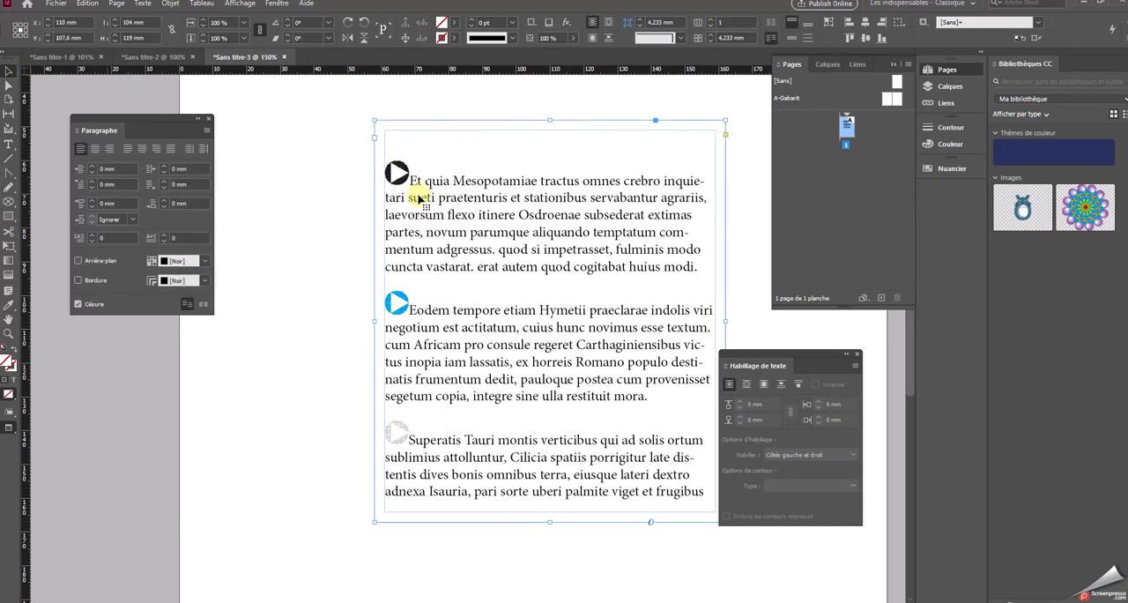
left_click_drag(503, 188, 454, 225)
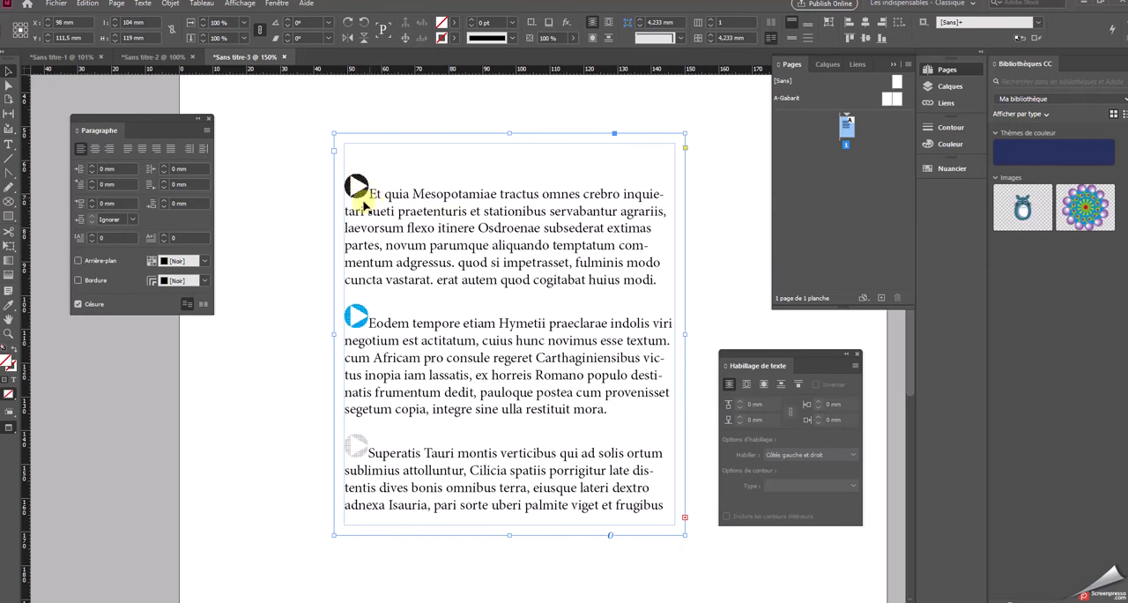
left_click_drag(383, 184, 407, 185)
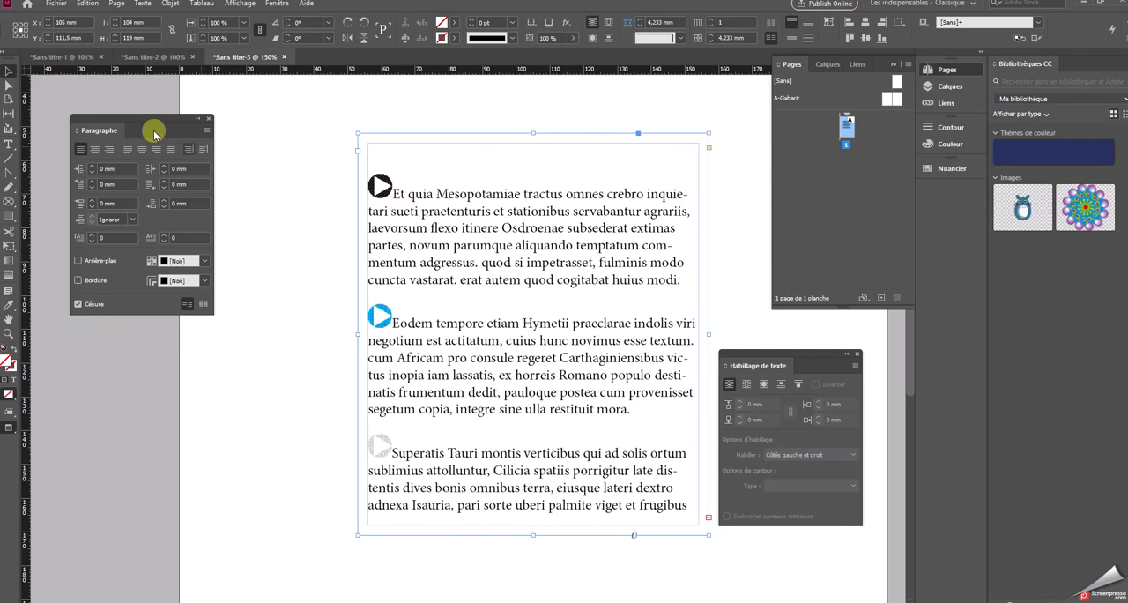
Open the anchored object options for the black arrow and set its position to Personnalisée
left_click(8, 76)
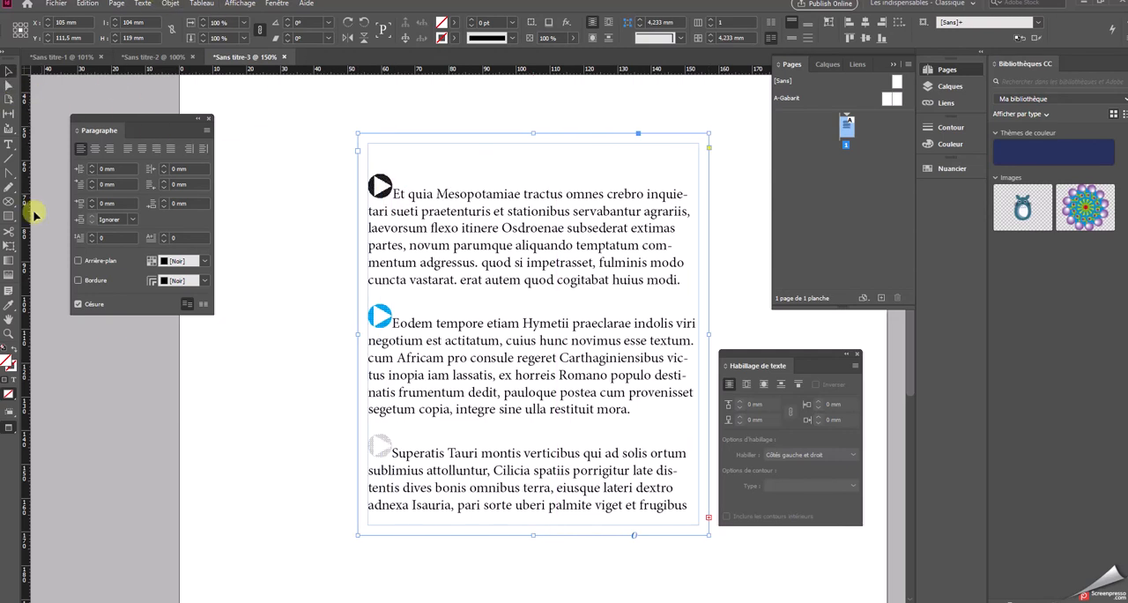
left_click(373, 186)
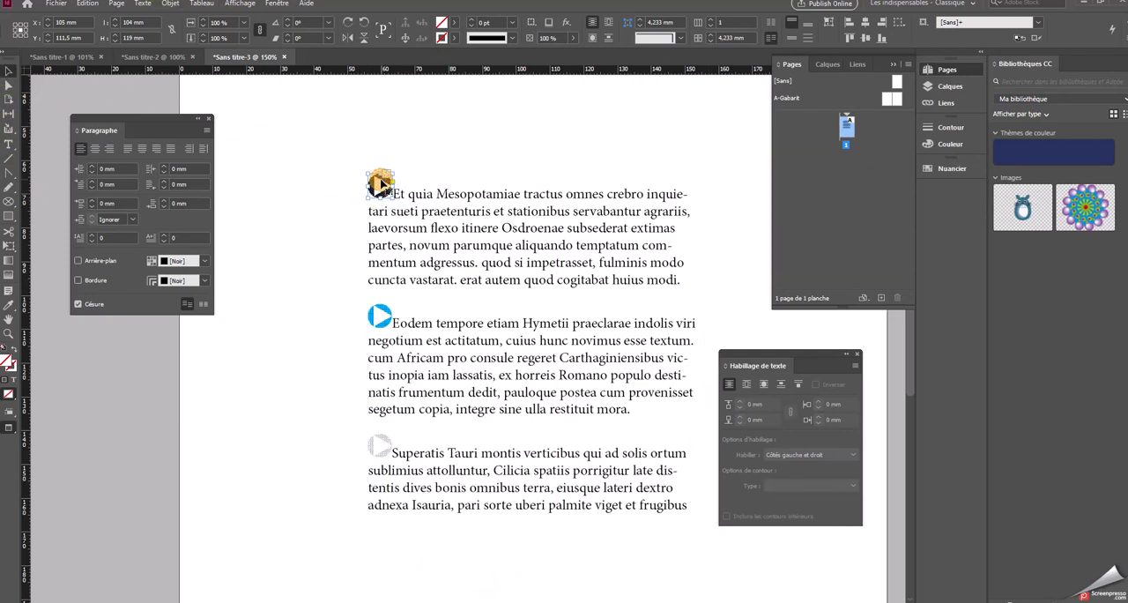
left_click(168, 5)
mouse_move(196, 205)
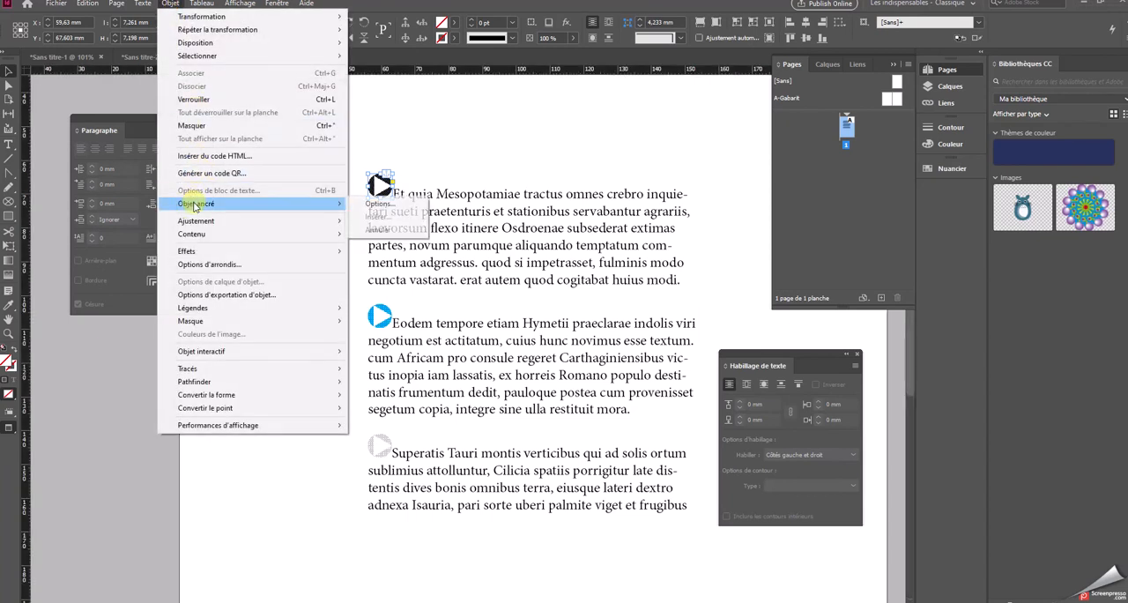
left_click(382, 208)
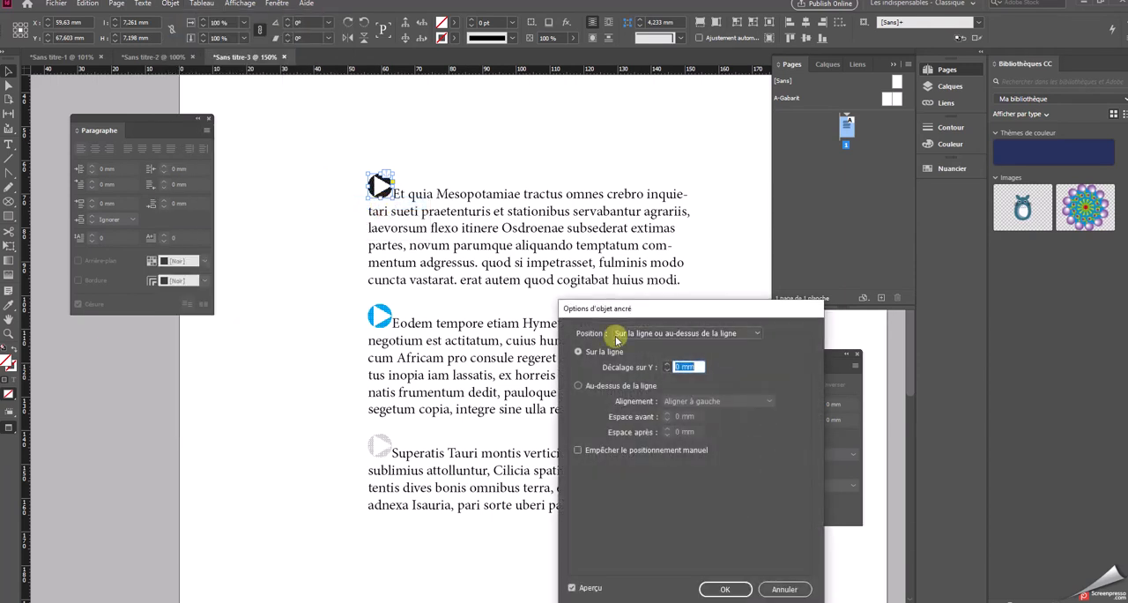
left_click_drag(764, 371, 575, 152)
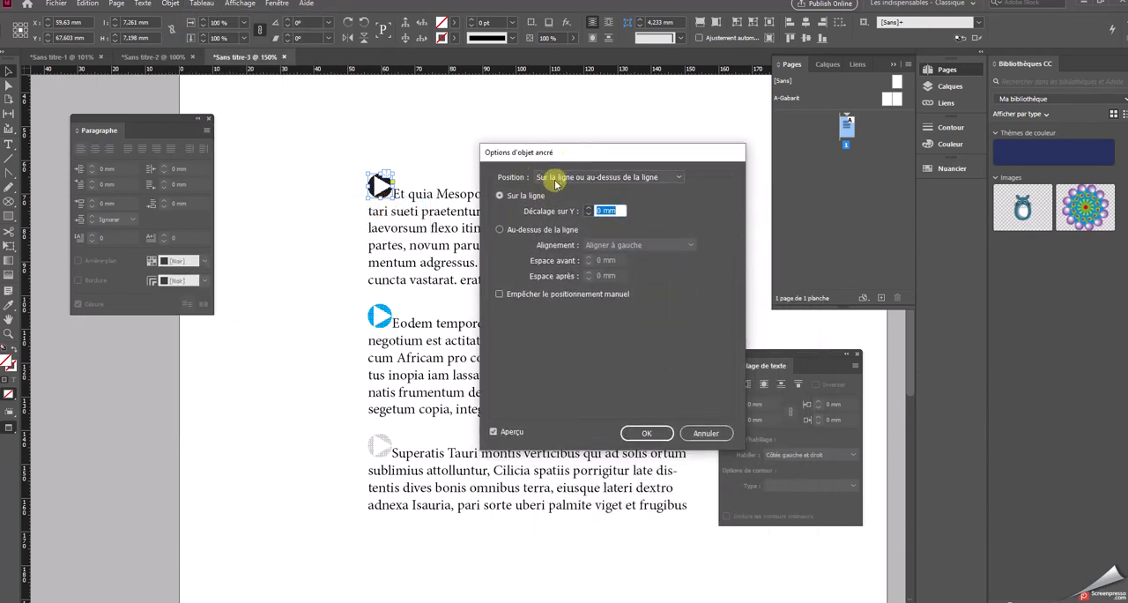
left_click(573, 176)
left_click(569, 203)
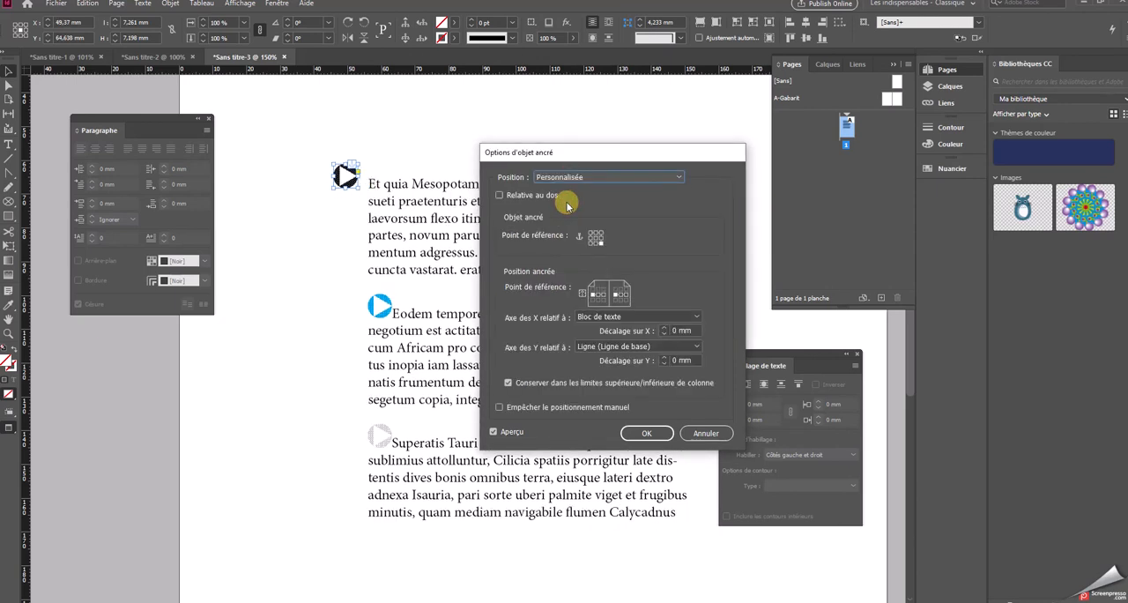
Set the black arrow's object reference point to middle right and its X offset to -1 mm
left_click(599, 238)
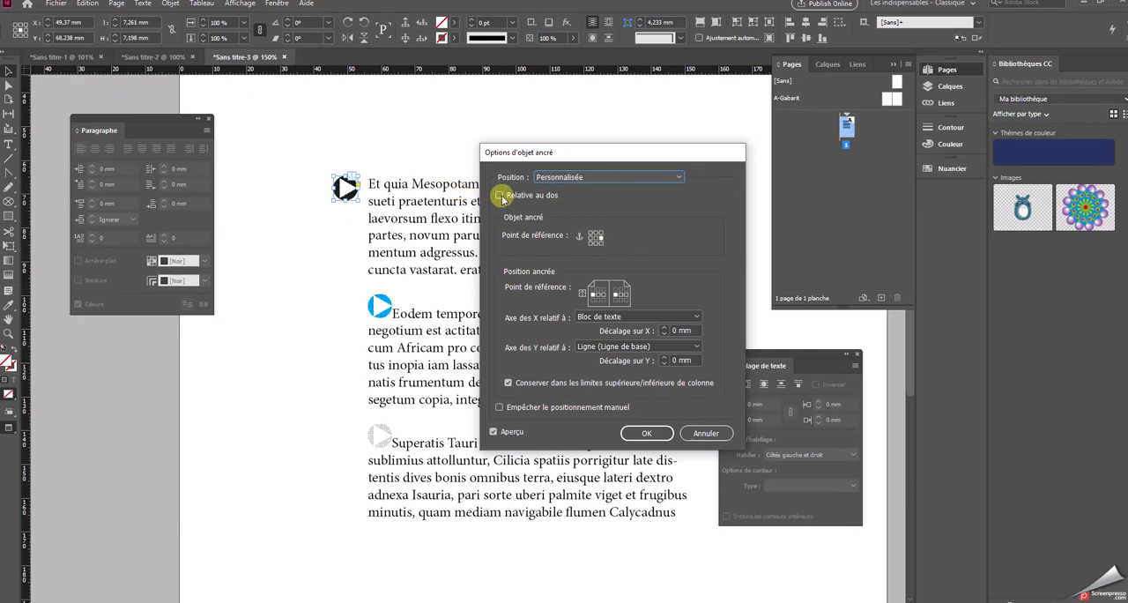
left_click(597, 236)
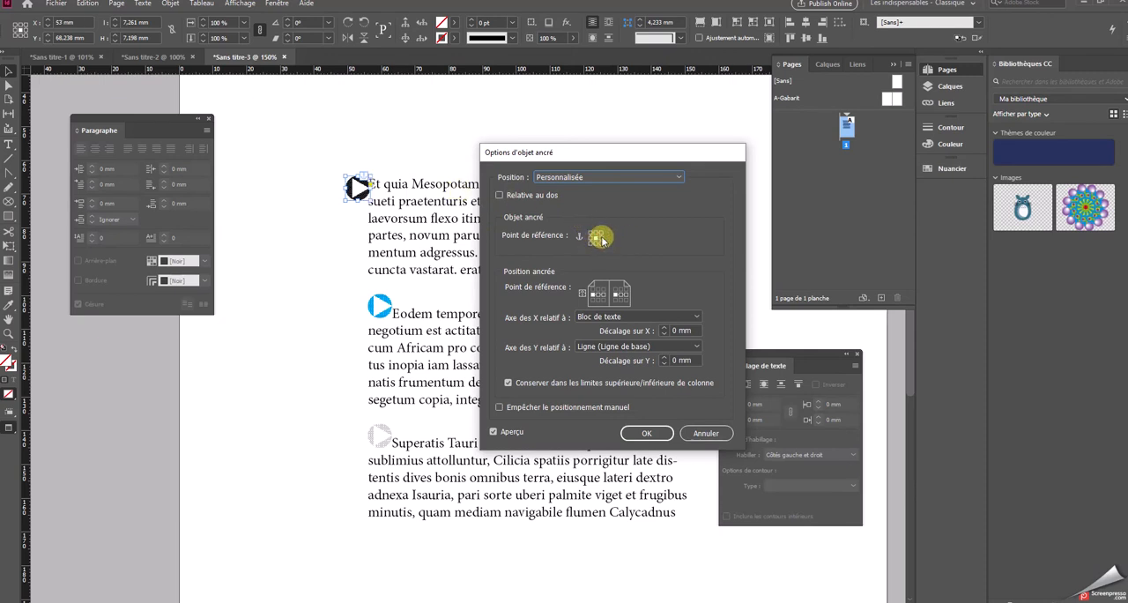
left_click(601, 237)
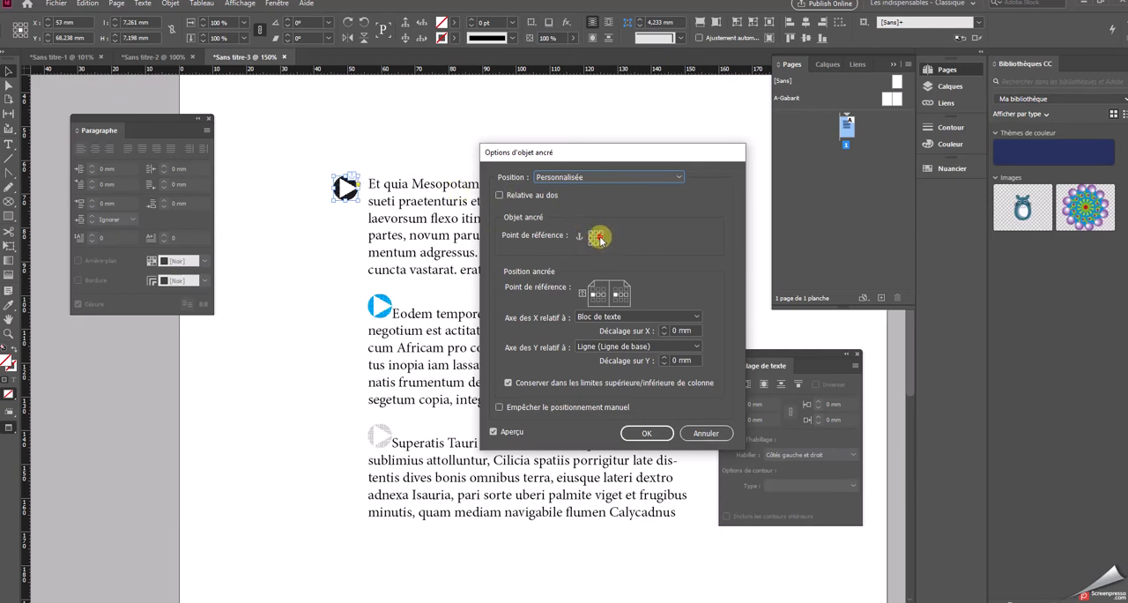
left_click(665, 335)
left_click(664, 331)
left_click(664, 334)
left_click(664, 334)
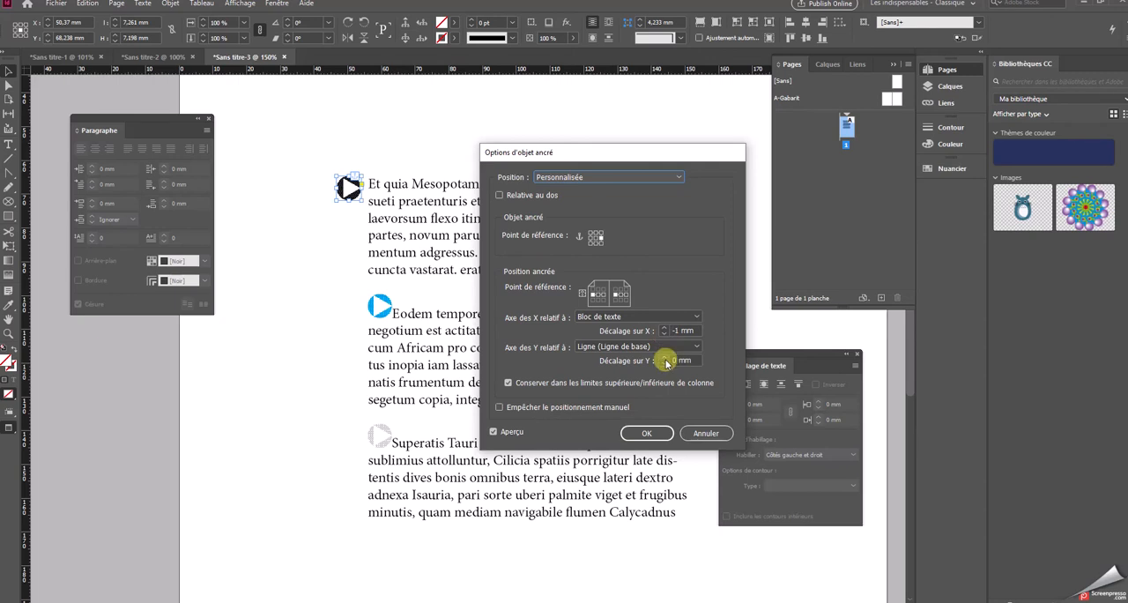
Set the black arrow's Y offset to 1 mm and apply the anchored object options
left_click(665, 363)
left_click(665, 364)
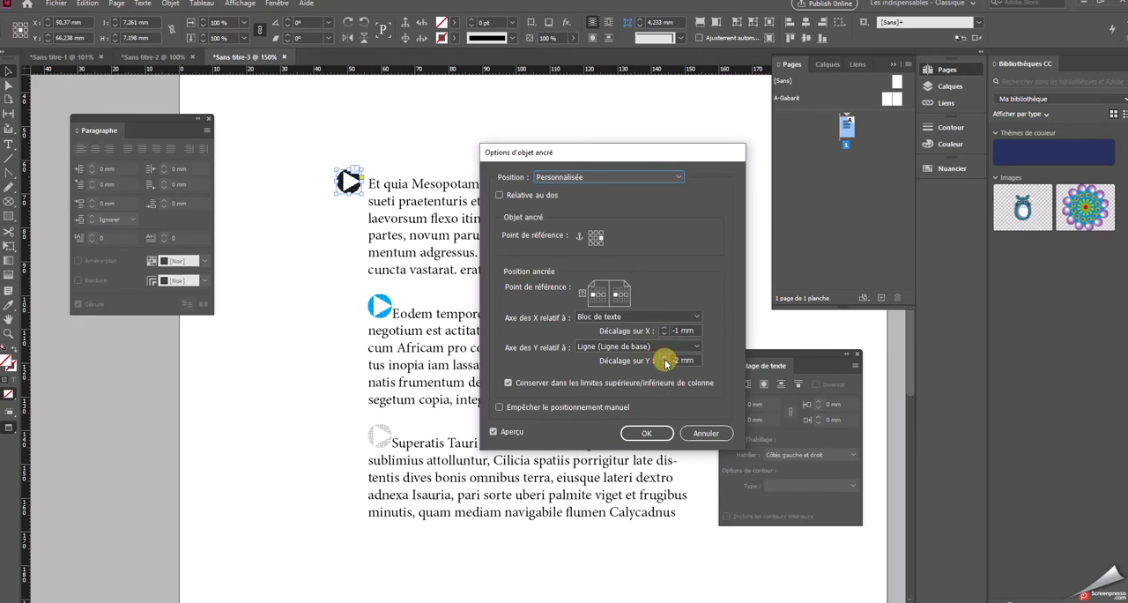
left_click(665, 357)
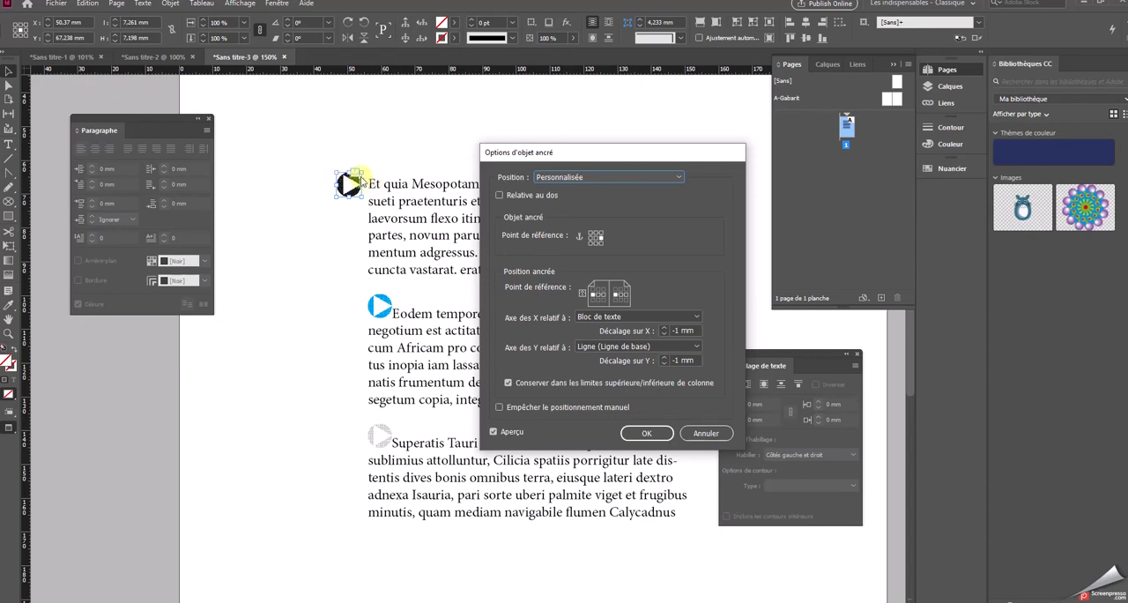
left_click(665, 363)
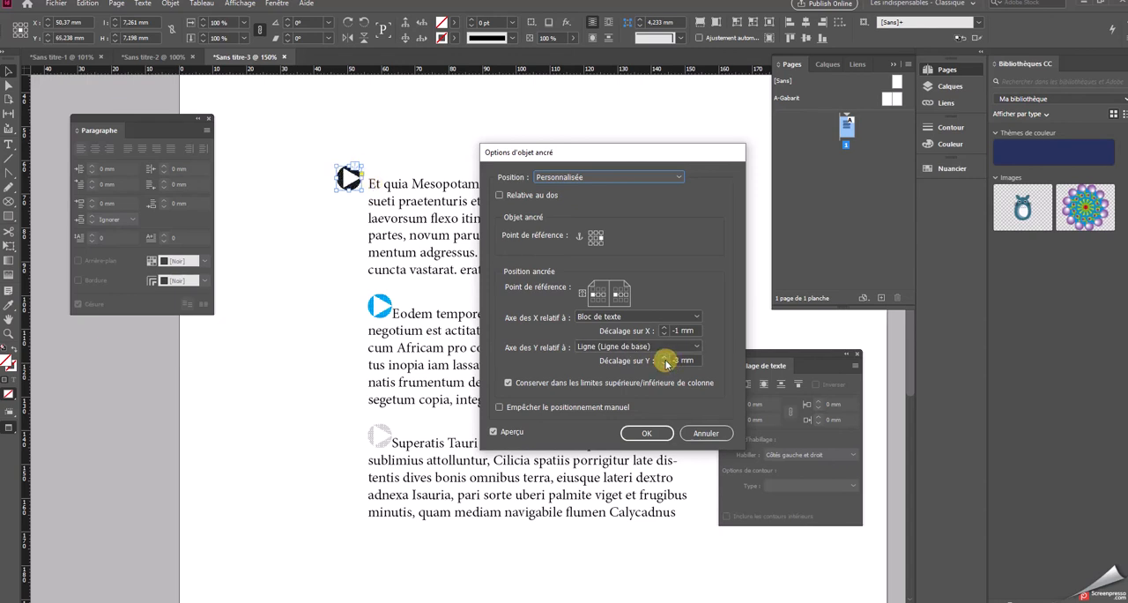
left_click(665, 357)
left_click(665, 357)
left_click(664, 357)
left_click(665, 357)
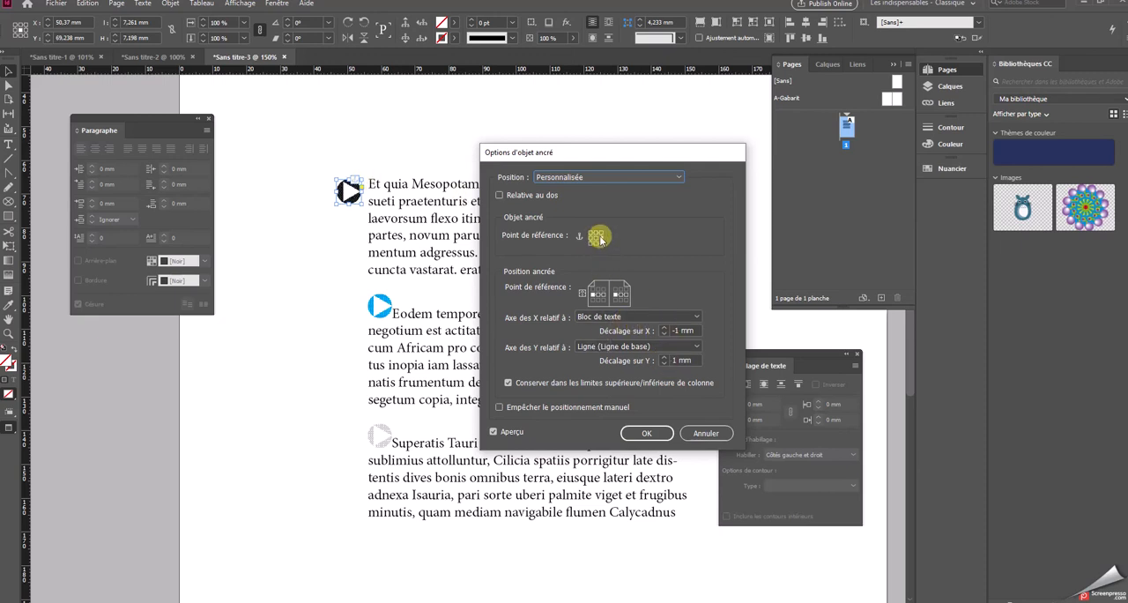
left_click(673, 329)
type("-")
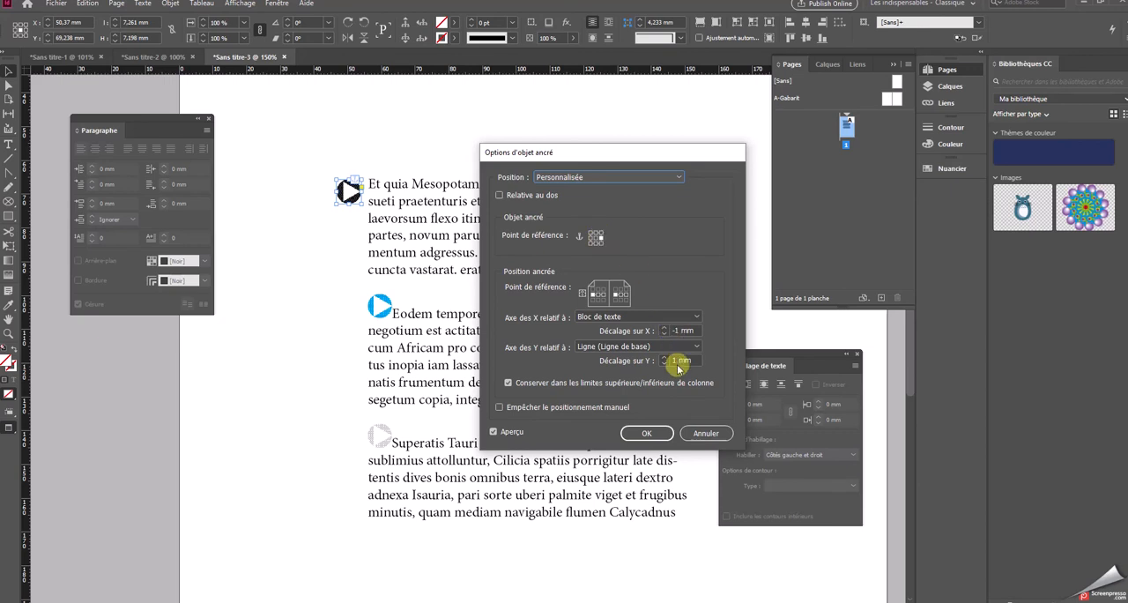
left_click(646, 433)
Try to copy the black arrow's attributes onto the blue arrow with the Eyedropper
left_click(379, 306)
left_click(9, 304)
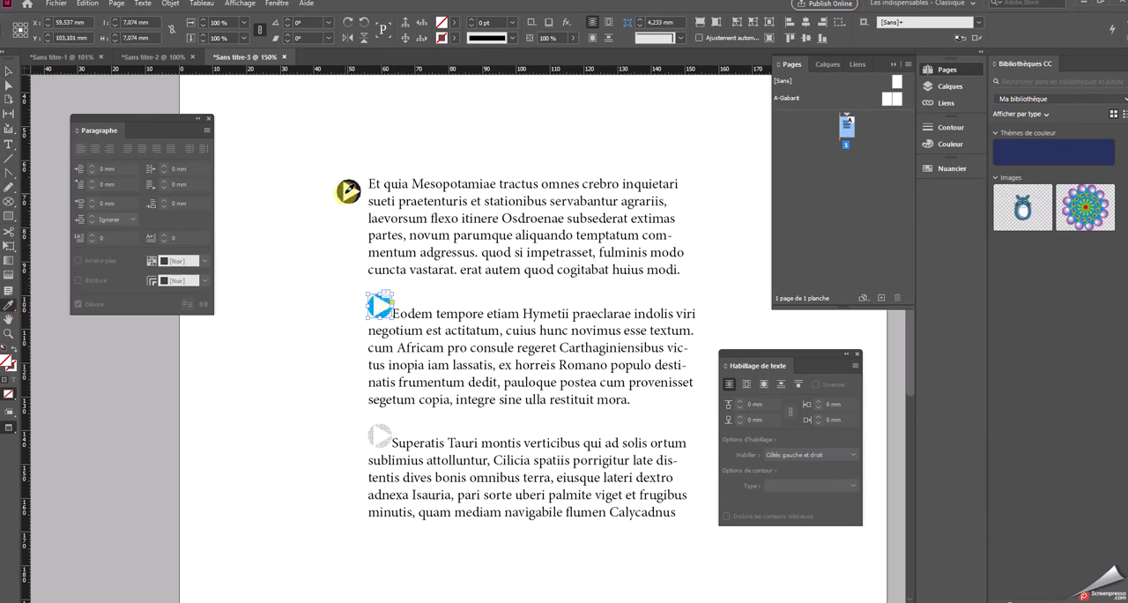
left_click(348, 192)
left_click(725, 326)
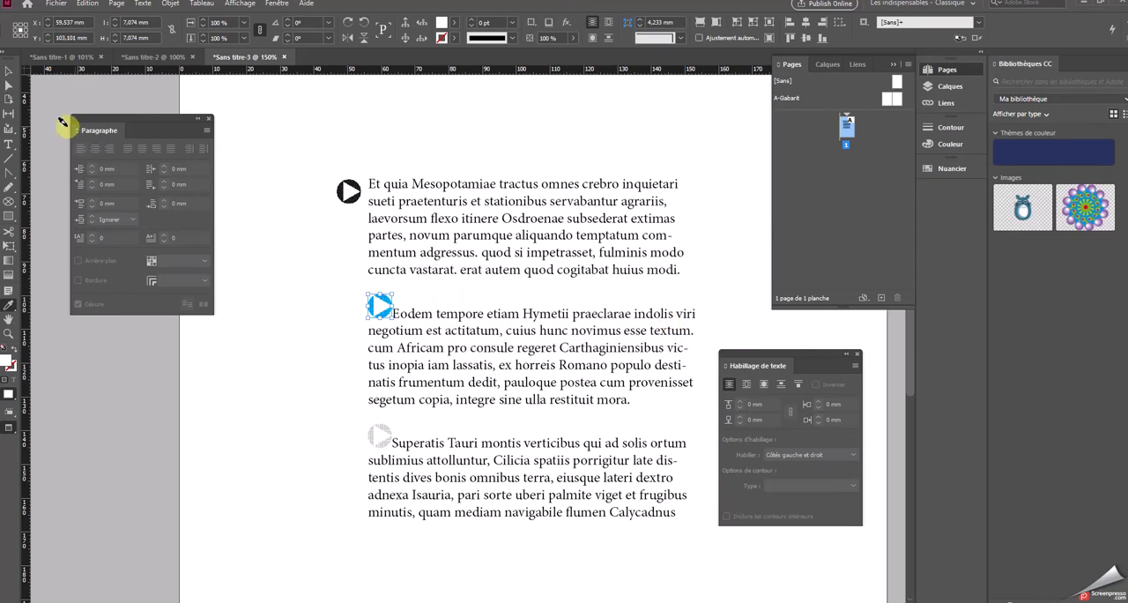
left_click(9, 72)
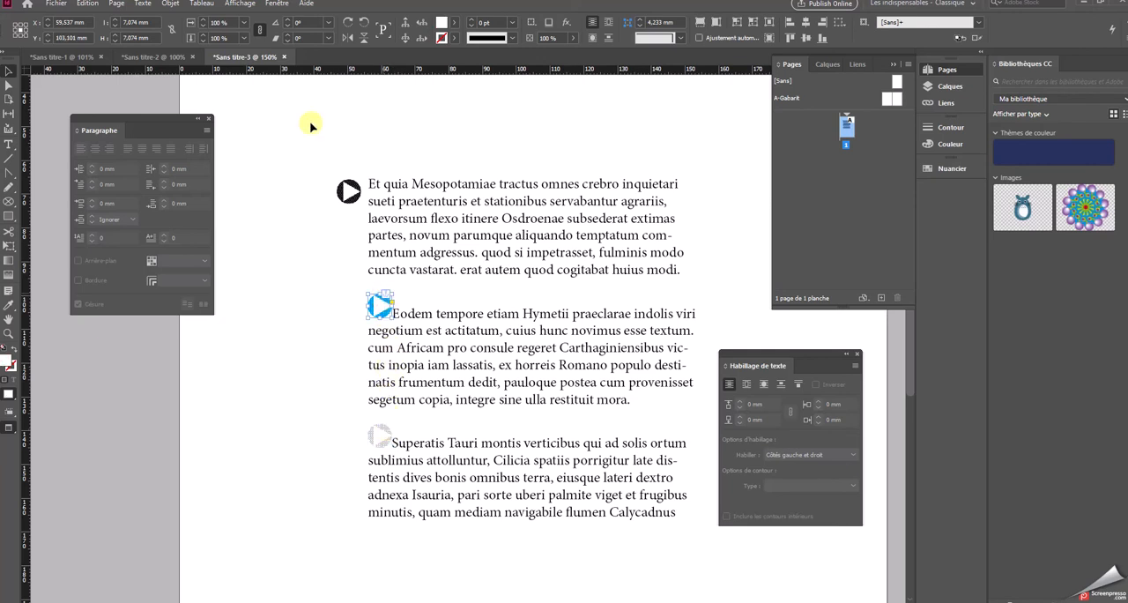
Set the blue arrow's anchored position to Personnalisée with its object reference point at middle right
left_click(176, 5)
mouse_move(201, 203)
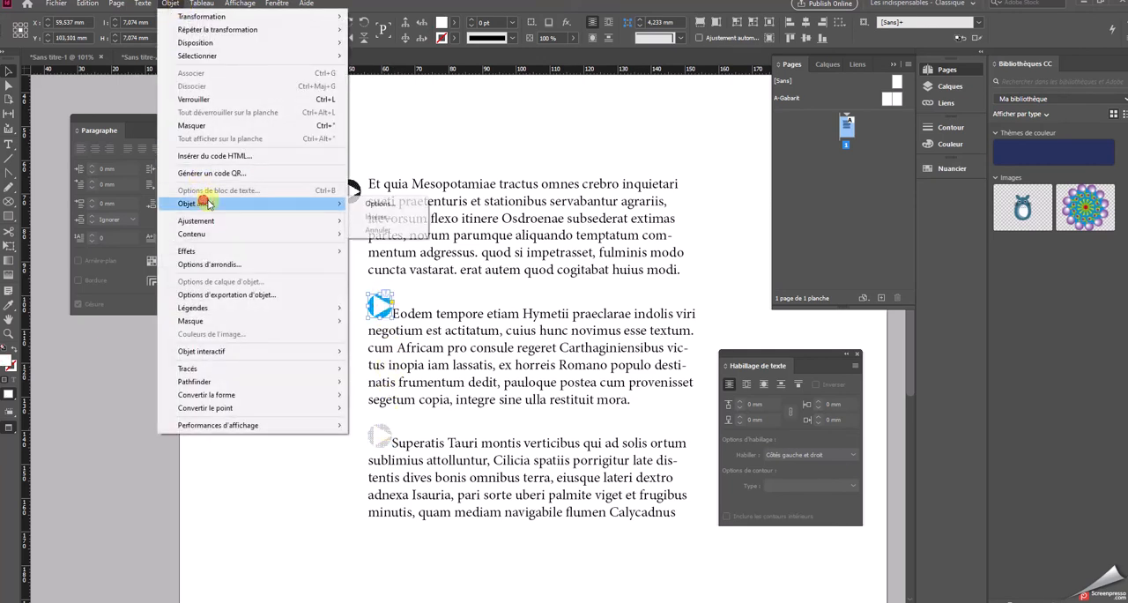
left_click(379, 203)
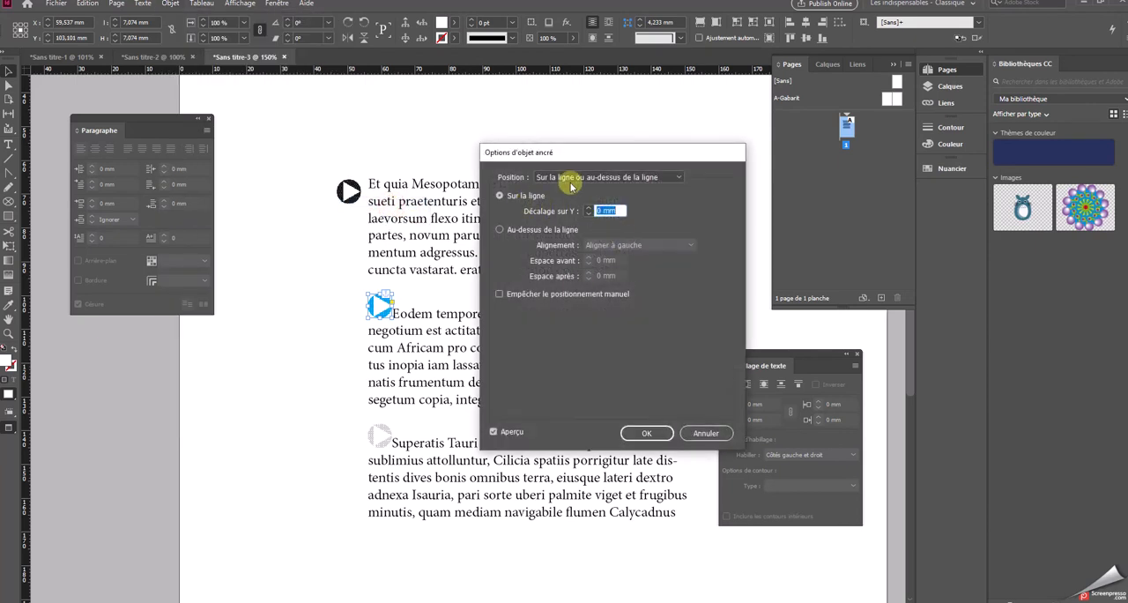
left_click(573, 178)
left_click(570, 201)
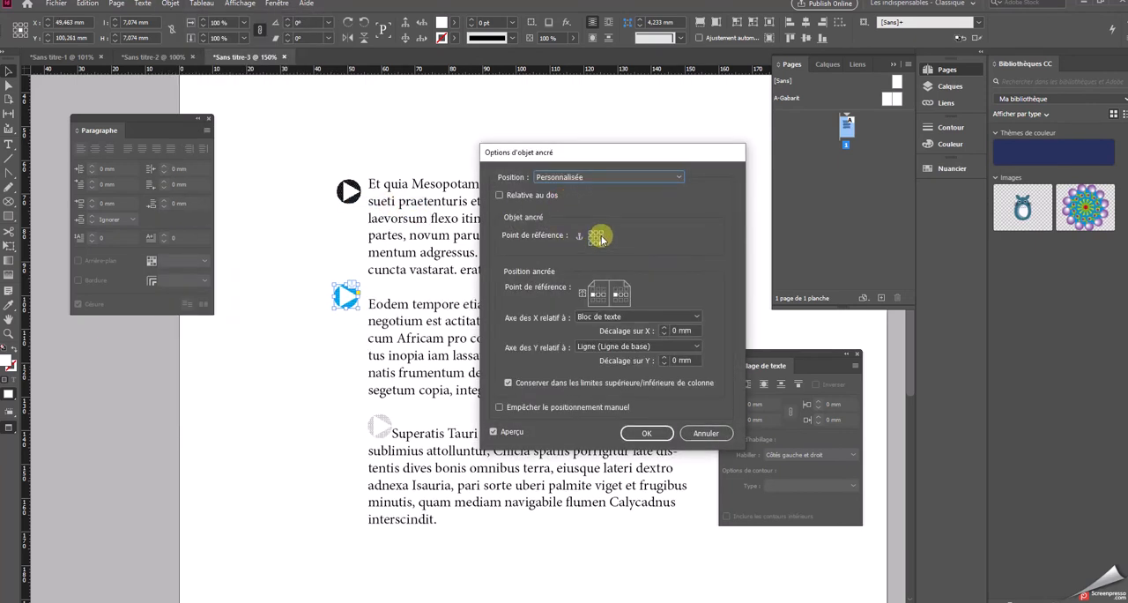
Set the blue arrow's X and Y offsets to -1 mm each and apply the anchored object options
left_click(664, 327)
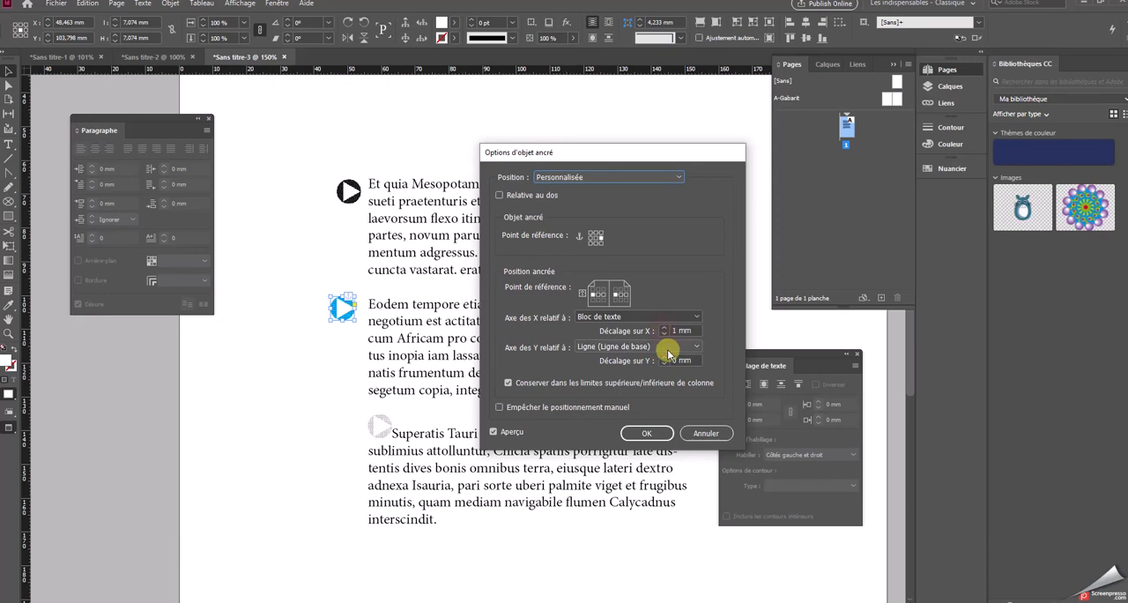
left_click(663, 363)
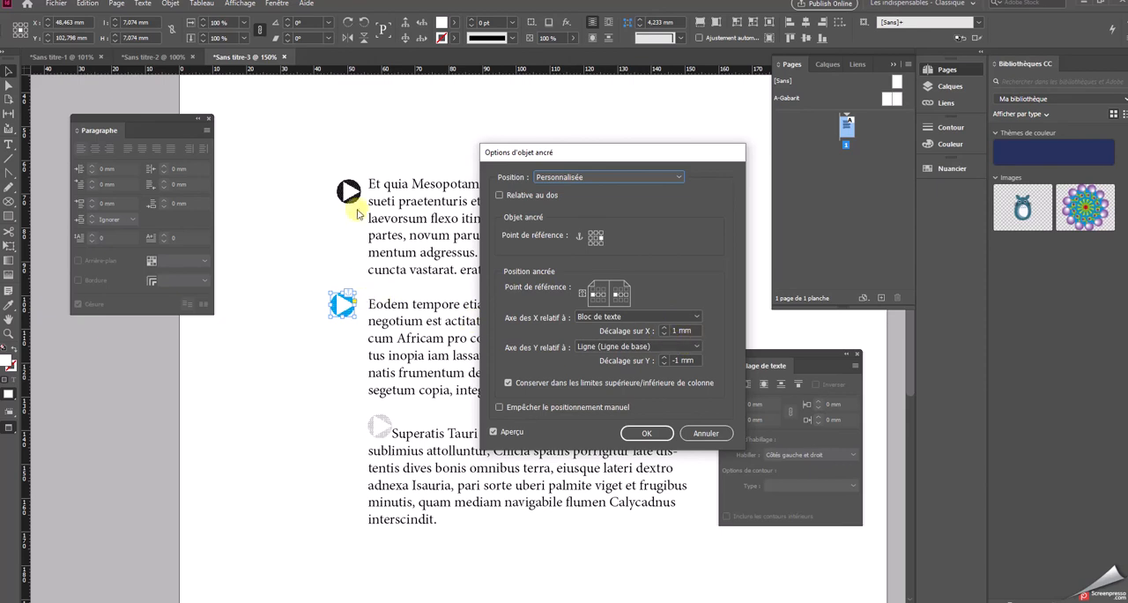
left_click(664, 363)
left_click(665, 363)
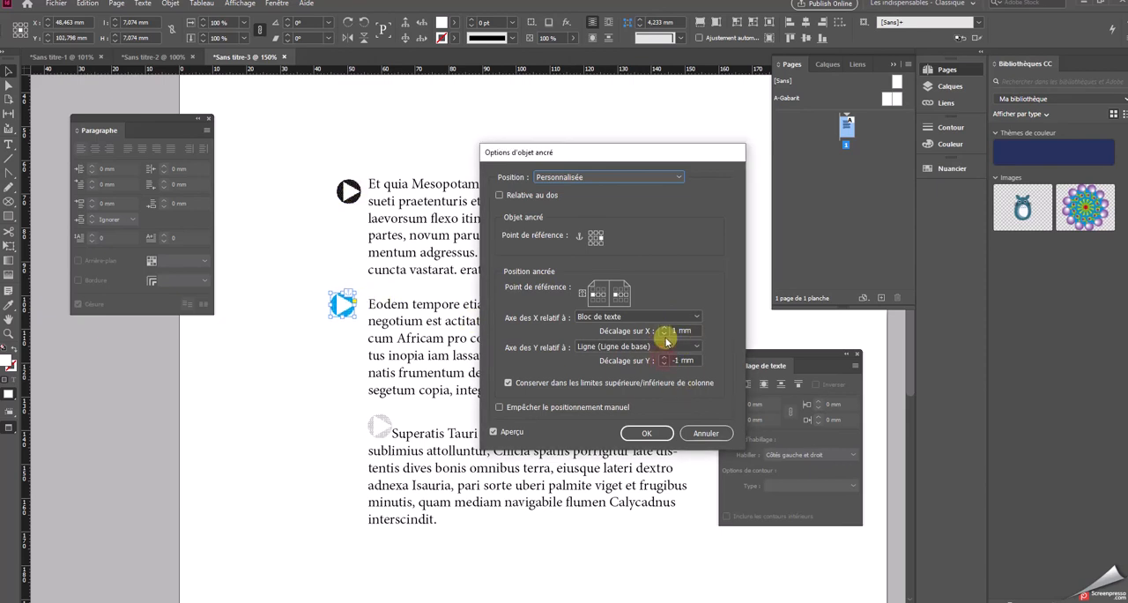
left_click(664, 330)
left_click(665, 330)
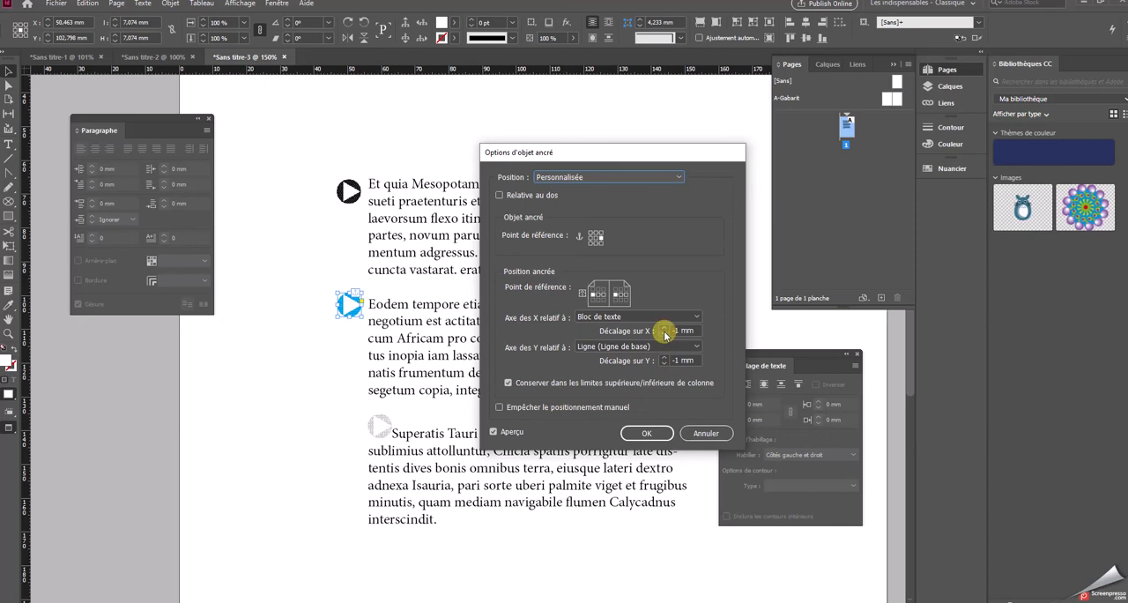
left_click(665, 335)
left_click(646, 433)
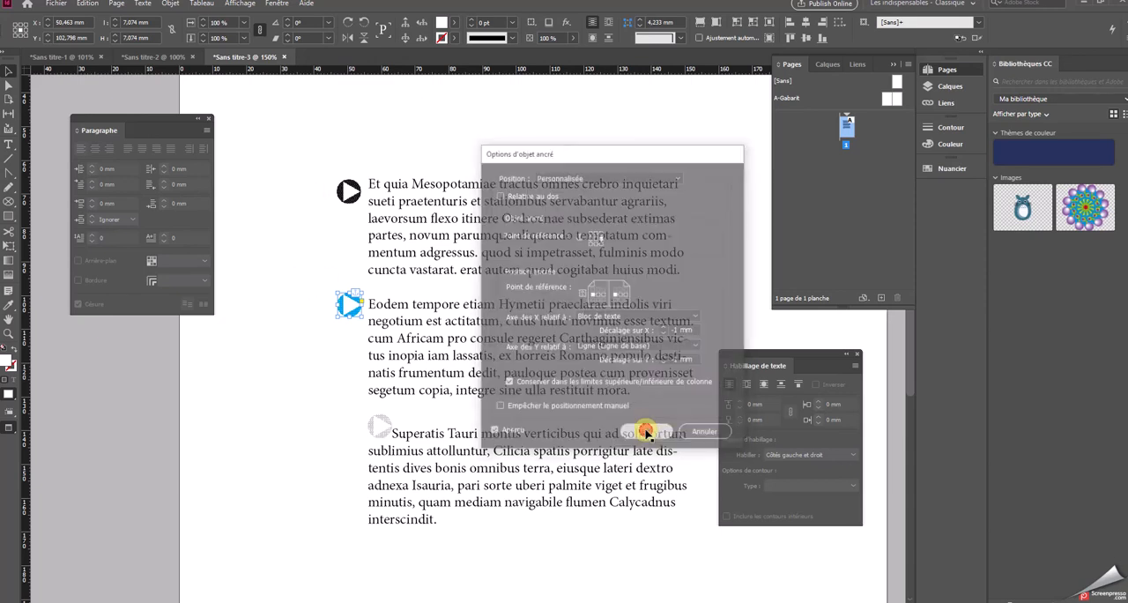
Set the grey arrow's anchored object position to Personnalisée, keeping the preview on
left_click(392, 358)
left_click(379, 426)
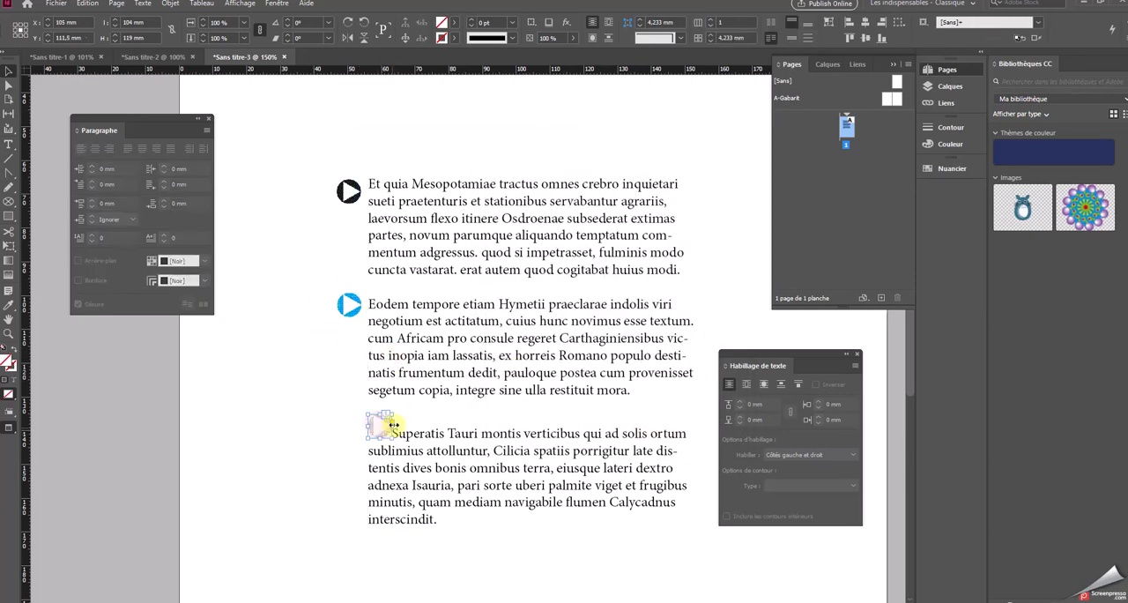
left_click(171, 3)
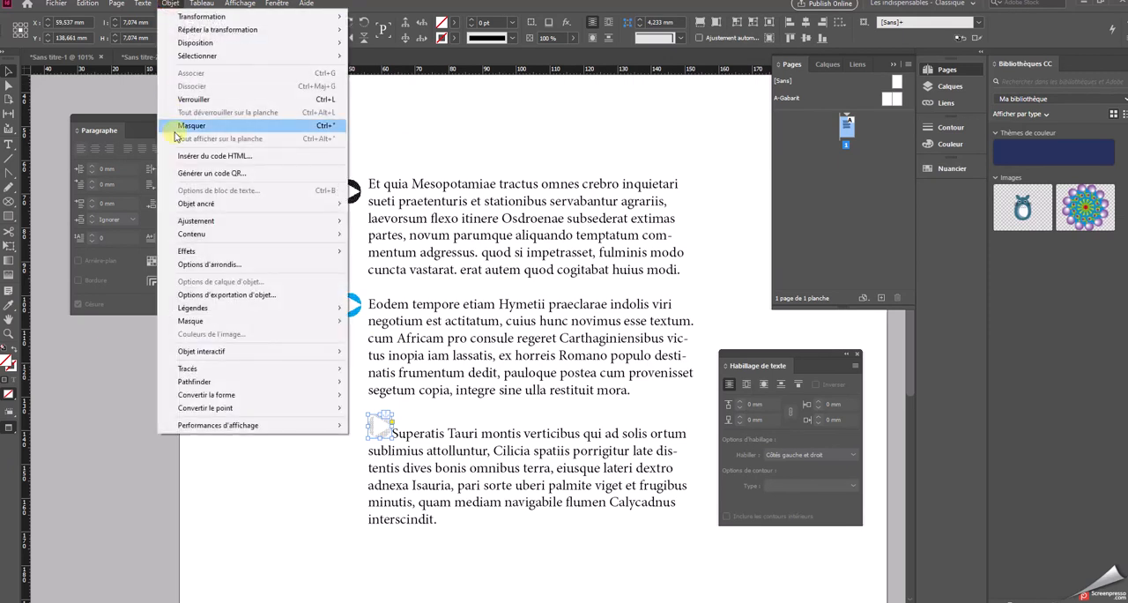
mouse_move(291, 203)
left_click(379, 203)
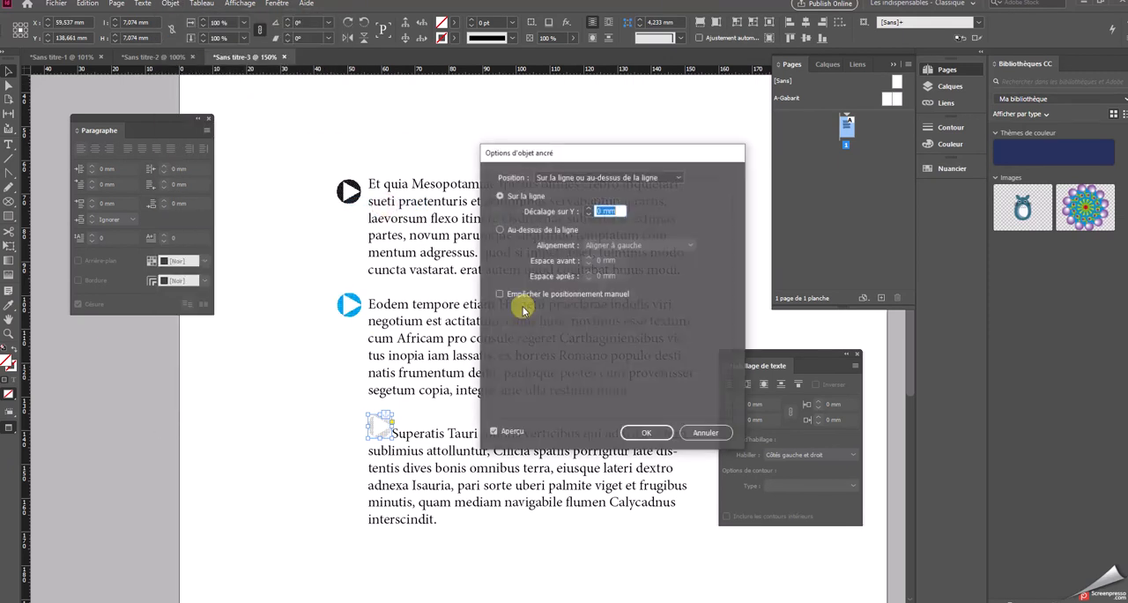
left_click(564, 178)
left_click(569, 202)
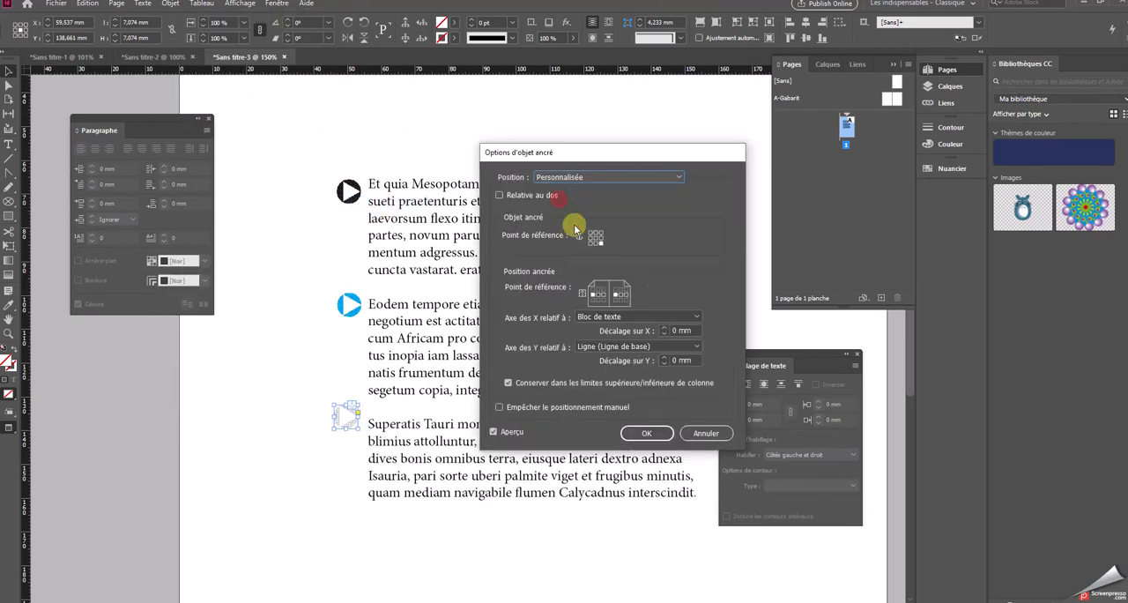
Set the grey arrow's X offset to -1 mm relative to the text frame
left_click(664, 333)
left_click(663, 332)
left_click(664, 333)
left_click(664, 332)
left_click(664, 332)
left_click(664, 333)
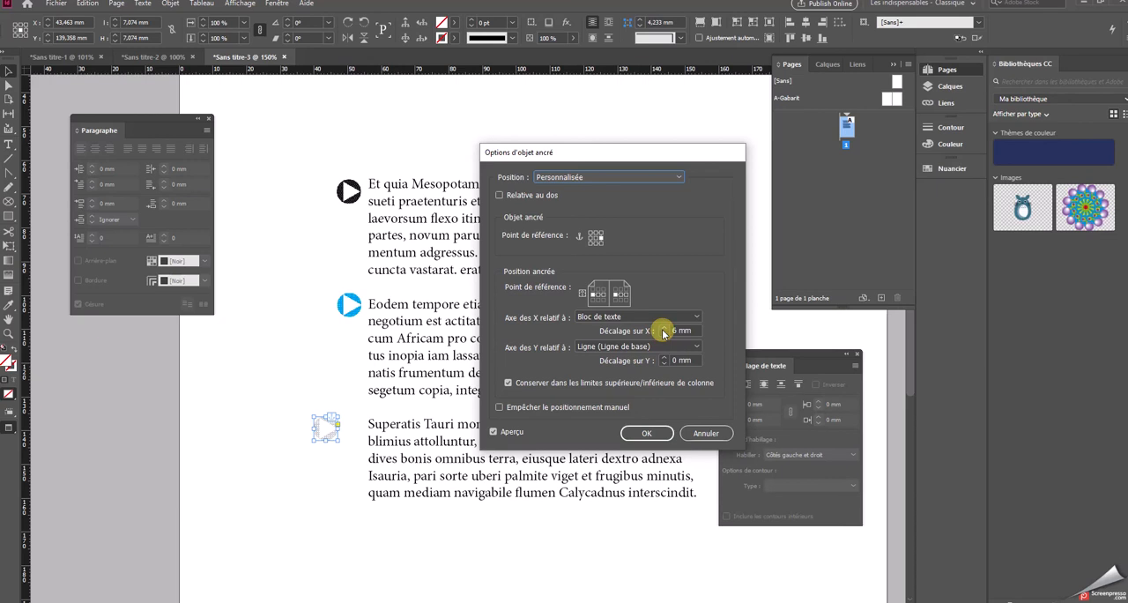
left_click(664, 332)
left_click(663, 331)
left_click(664, 332)
left_click(663, 332)
left_click(665, 332)
left_click(665, 333)
left_click(664, 332)
left_click(665, 332)
left_click(664, 333)
left_click(665, 333)
left_click(665, 333)
left_click(665, 332)
left_click(665, 332)
left_click(664, 333)
Set the grey arrow's Y offset to 1 mm and apply the anchored object options
left_click(664, 361)
left_click(665, 359)
left_click(664, 360)
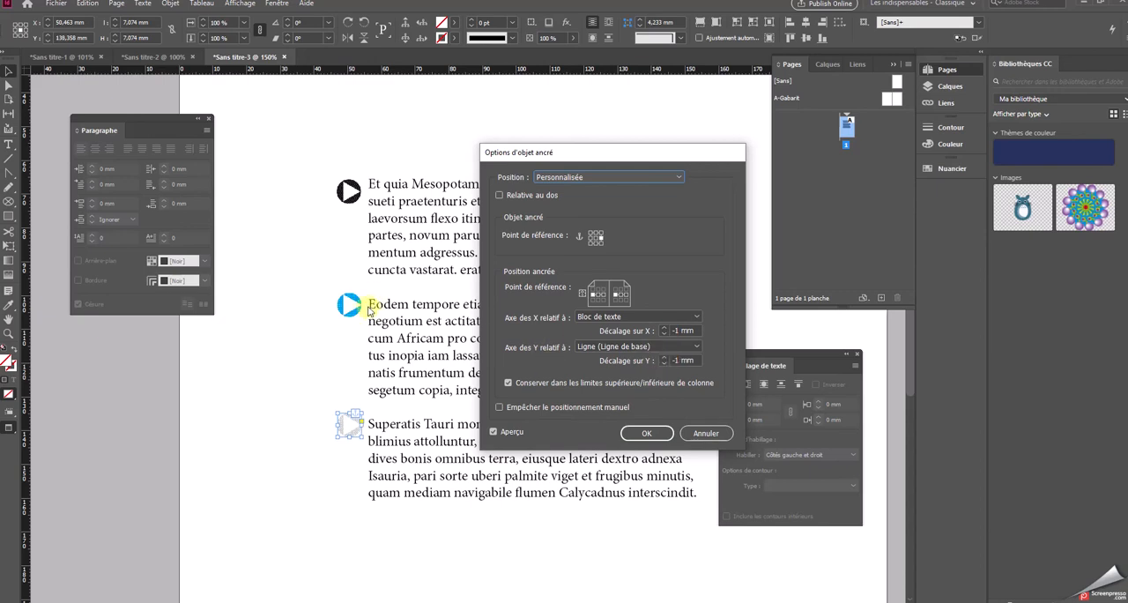
left_click(665, 361)
left_click(665, 360)
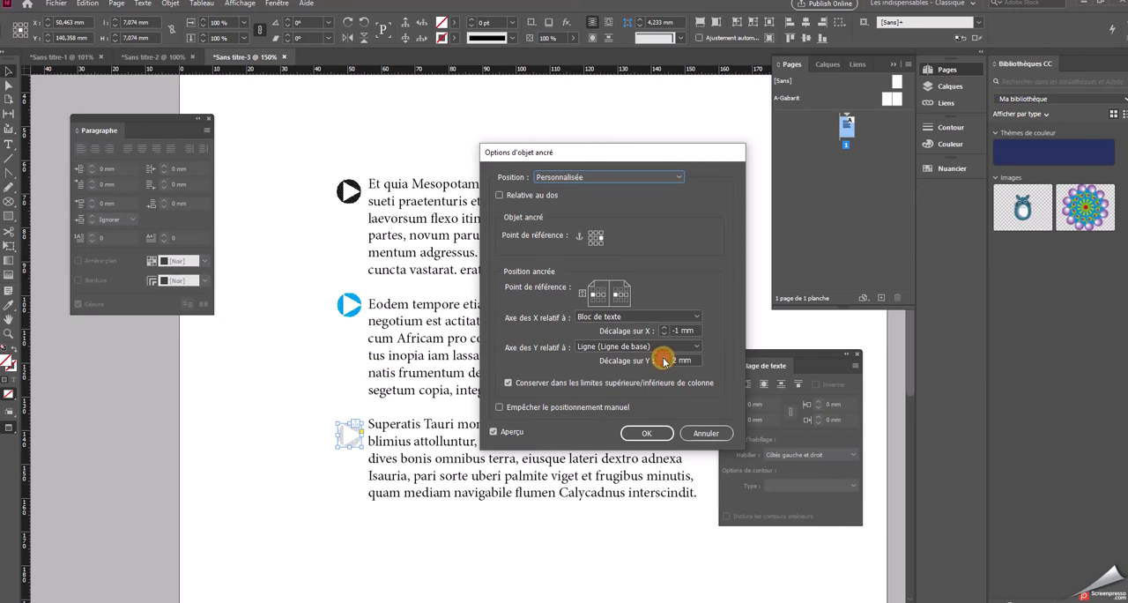
left_click(665, 363)
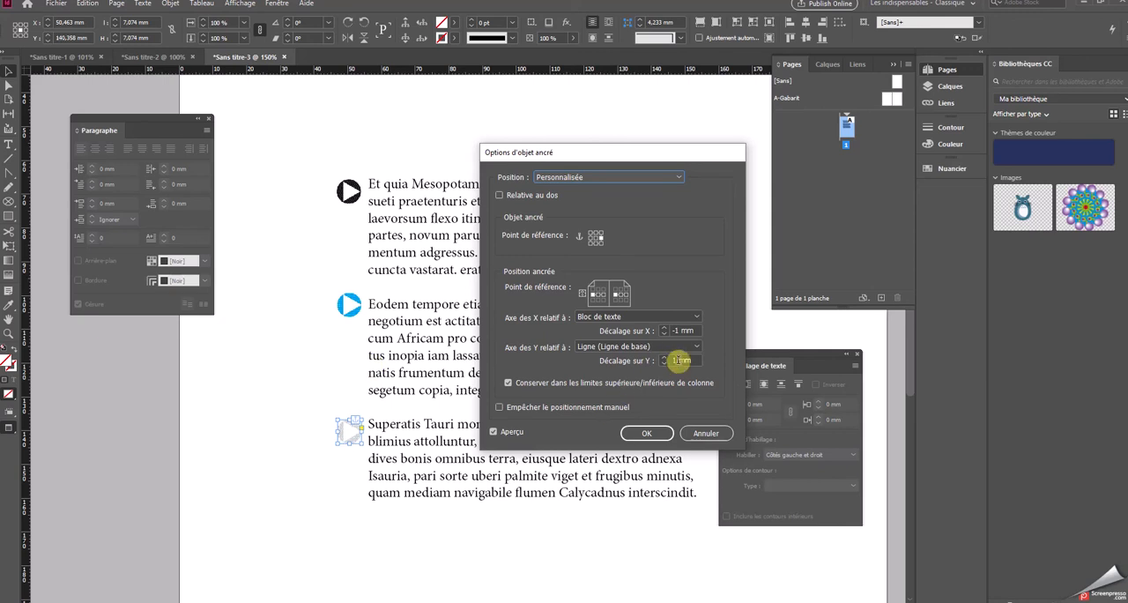
left_click(647, 433)
Change the blue arrow's anchored Y offset to 1 mm and apply the options
left_click(356, 310)
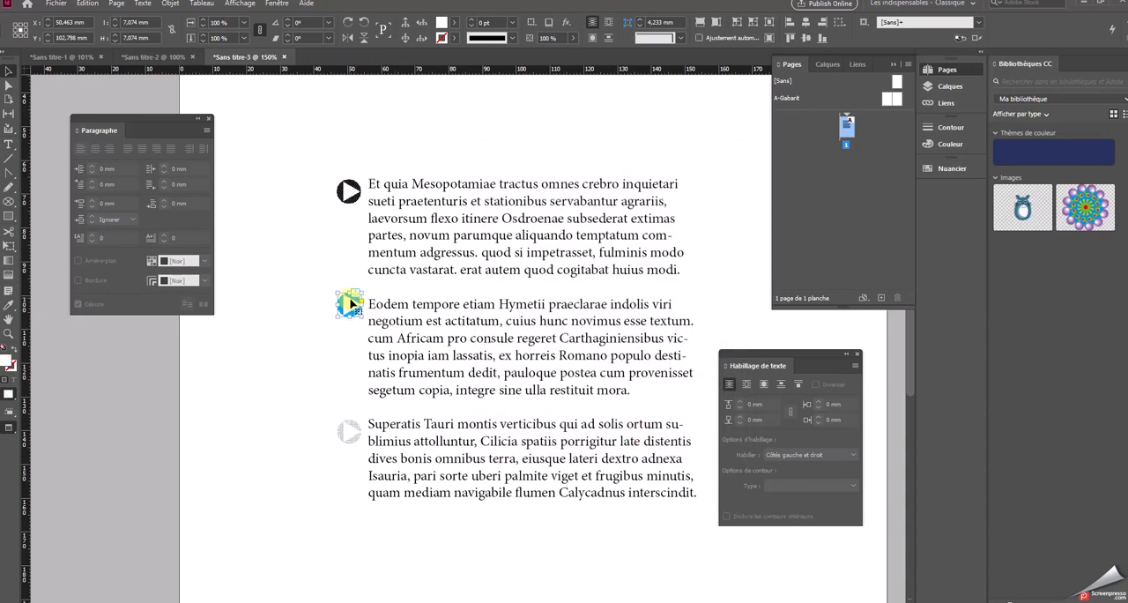
left_click(170, 4)
left_click(188, 203)
left_click(378, 203)
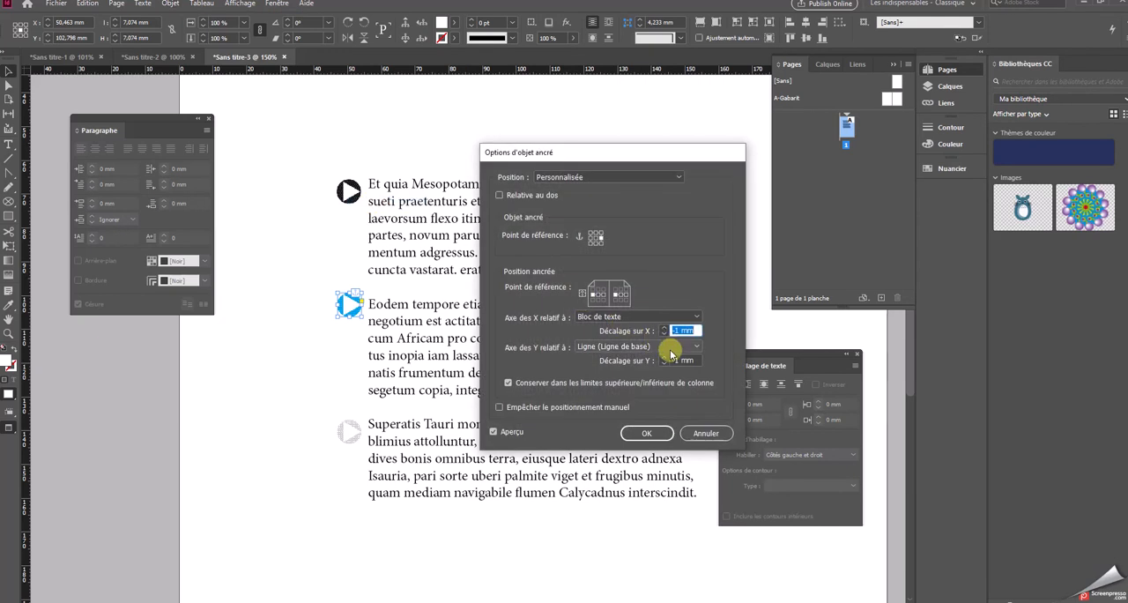
left_click(665, 357)
left_click(665, 357)
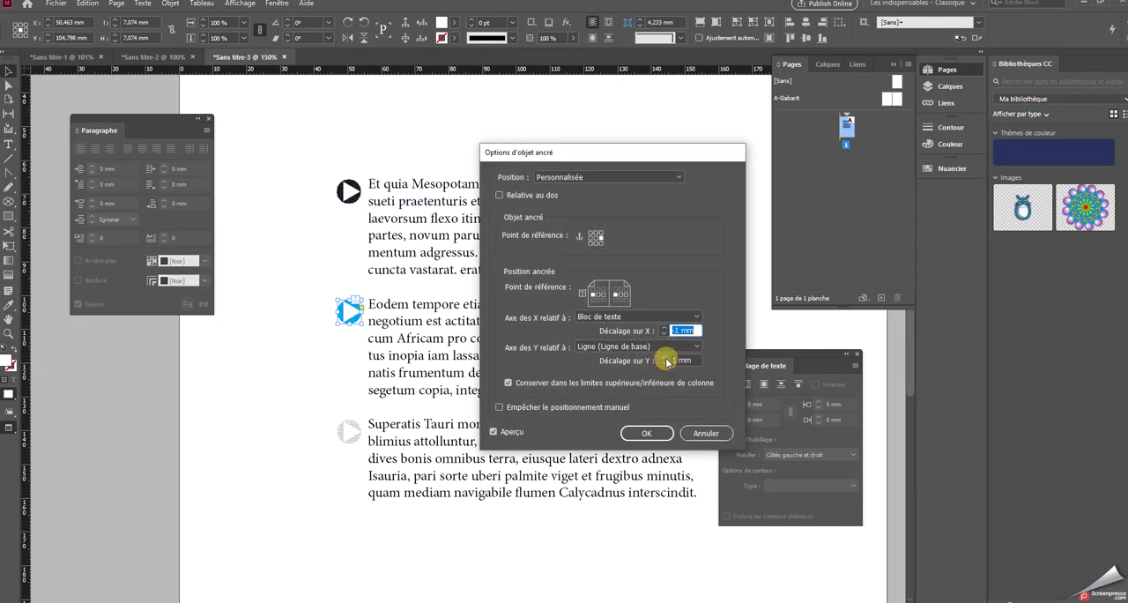
left_click(643, 434)
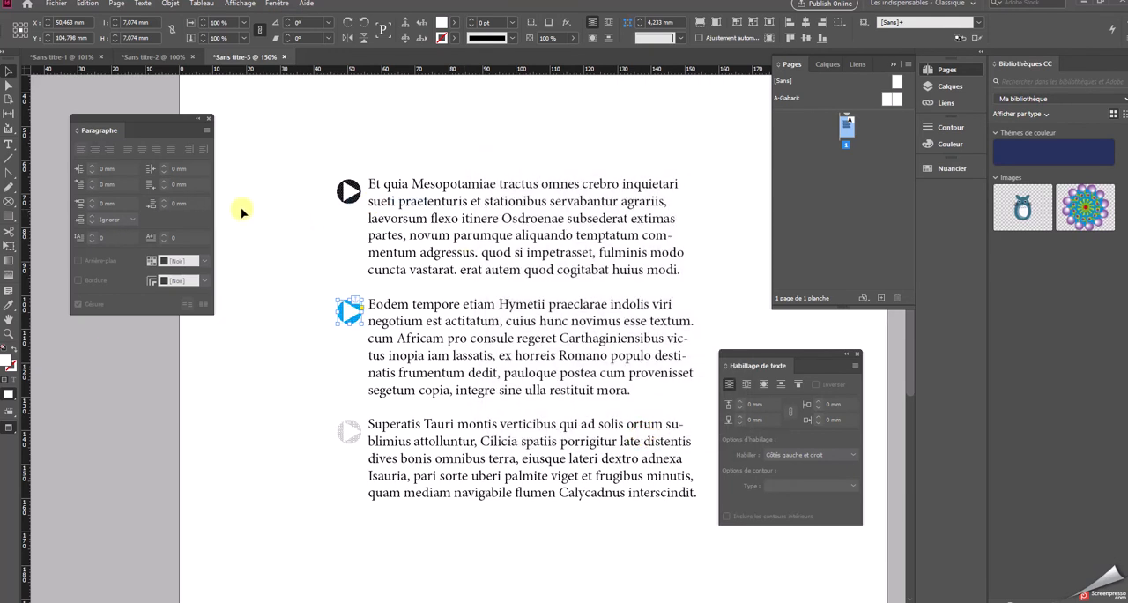
Move the text frame with its anchored arrows to about X 96.2 mm, Y 106.2 mm
left_click(255, 208)
left_click(451, 205)
left_click_drag(480, 204, 537, 177)
left_click_drag(537, 179, 462, 203)
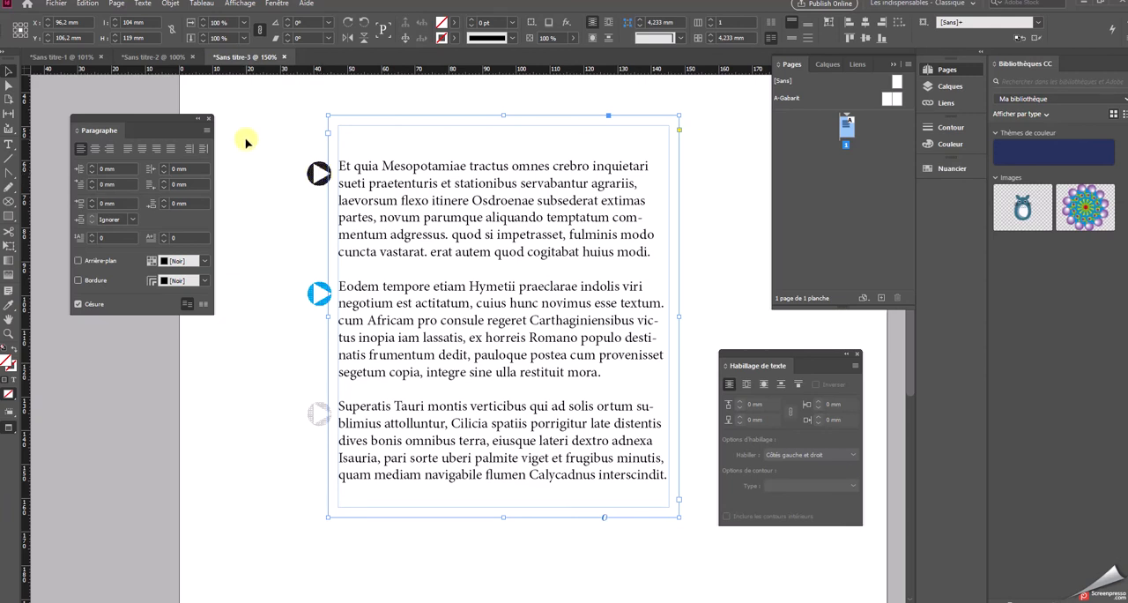
Scale the black arrow beside the first paragraph down to about 4.72 × 4.68 mm and deselect it
left_click(320, 174)
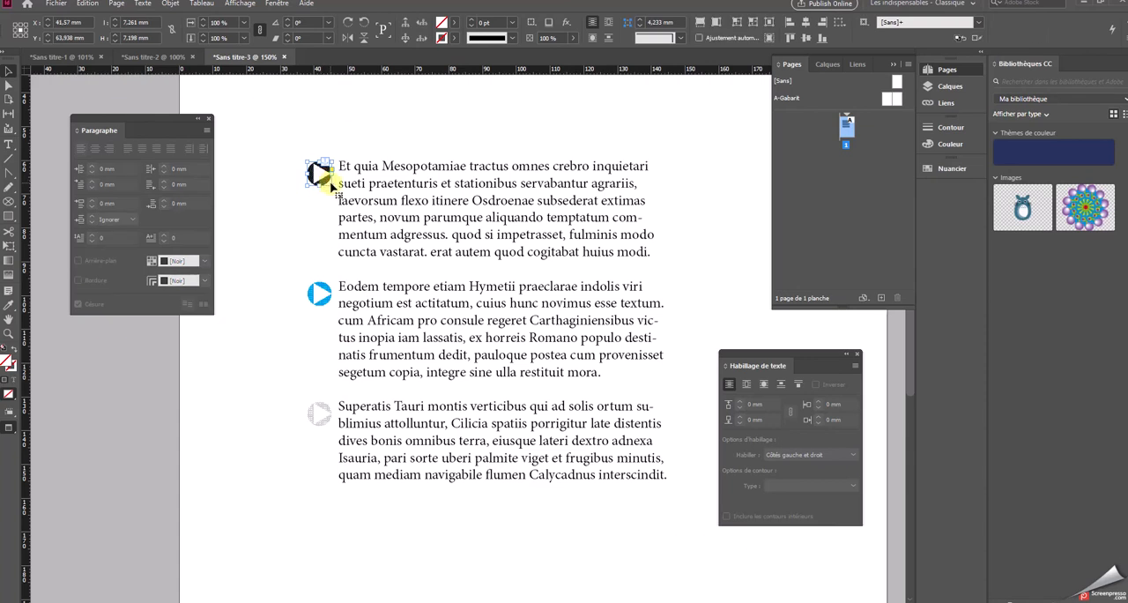
left_click_drag(333, 184, 325, 176)
left_click(319, 215)
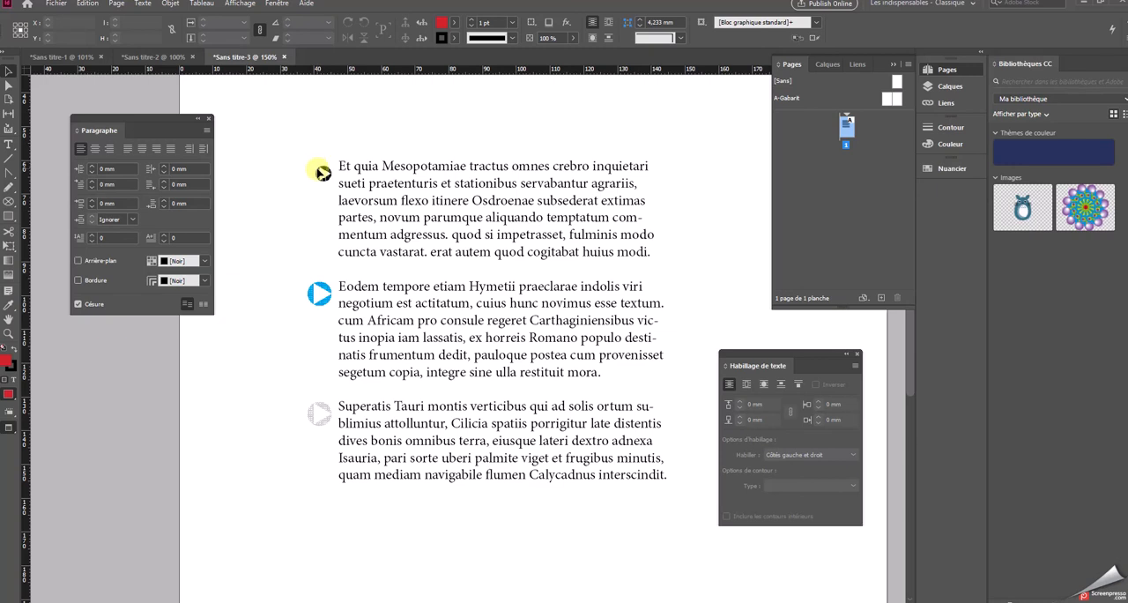
Set the reduced black arrow's anchored Y offset to -1 mm and apply the anchored object options
left_click(324, 173)
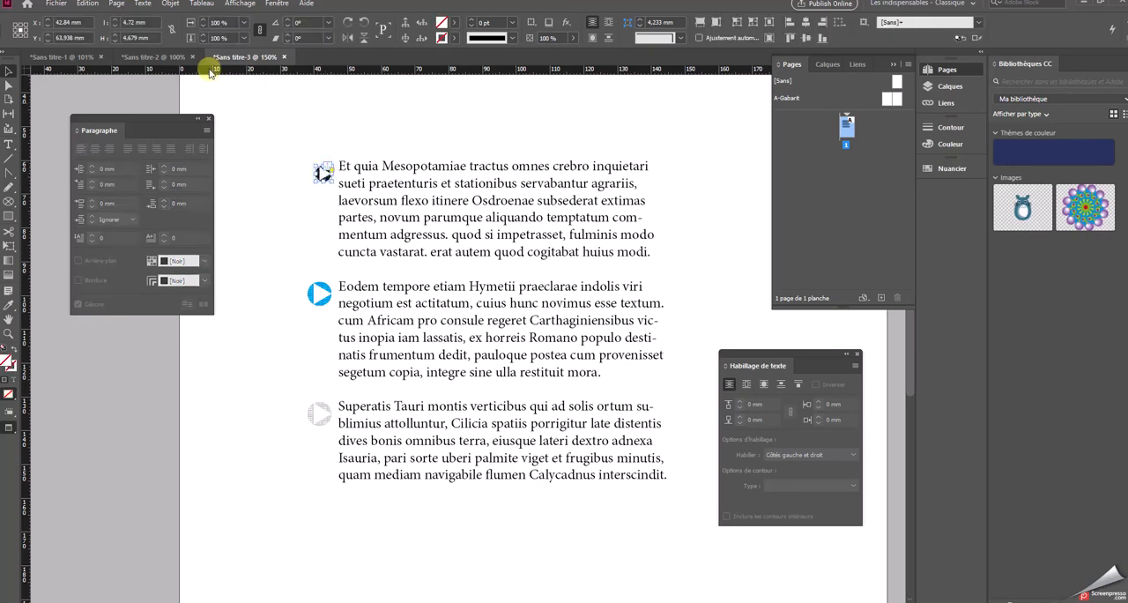
left_click(169, 4)
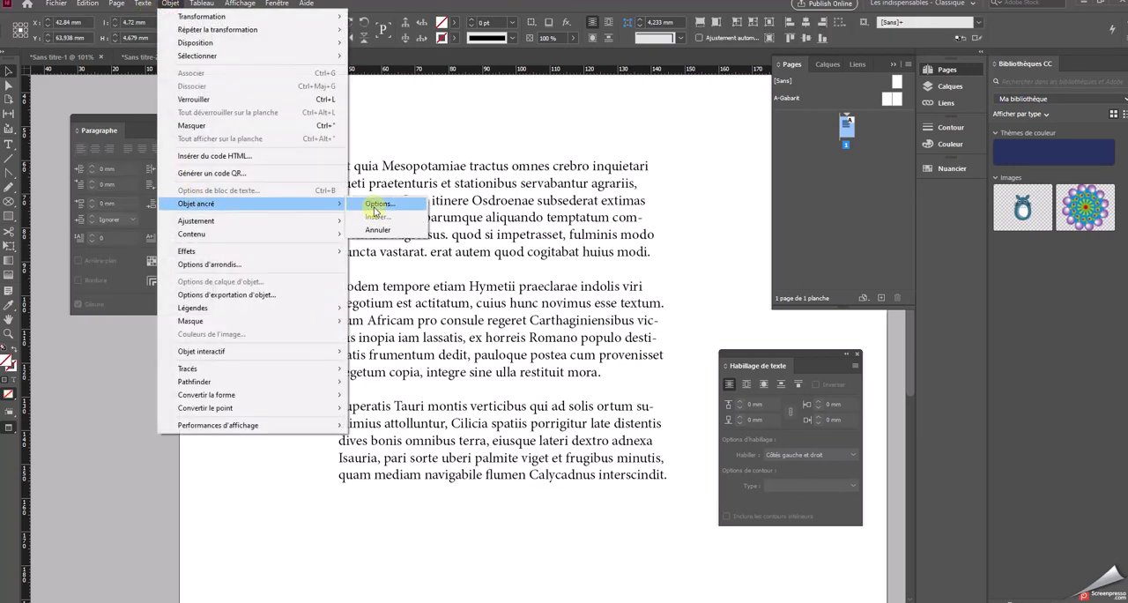
left_click(388, 207)
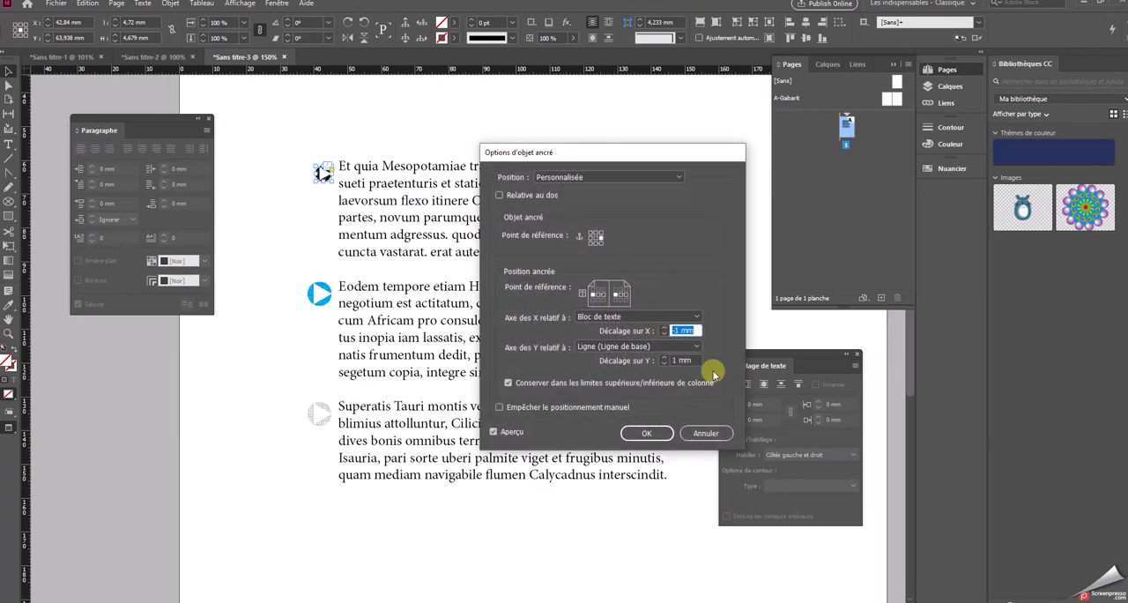
left_click(664, 333)
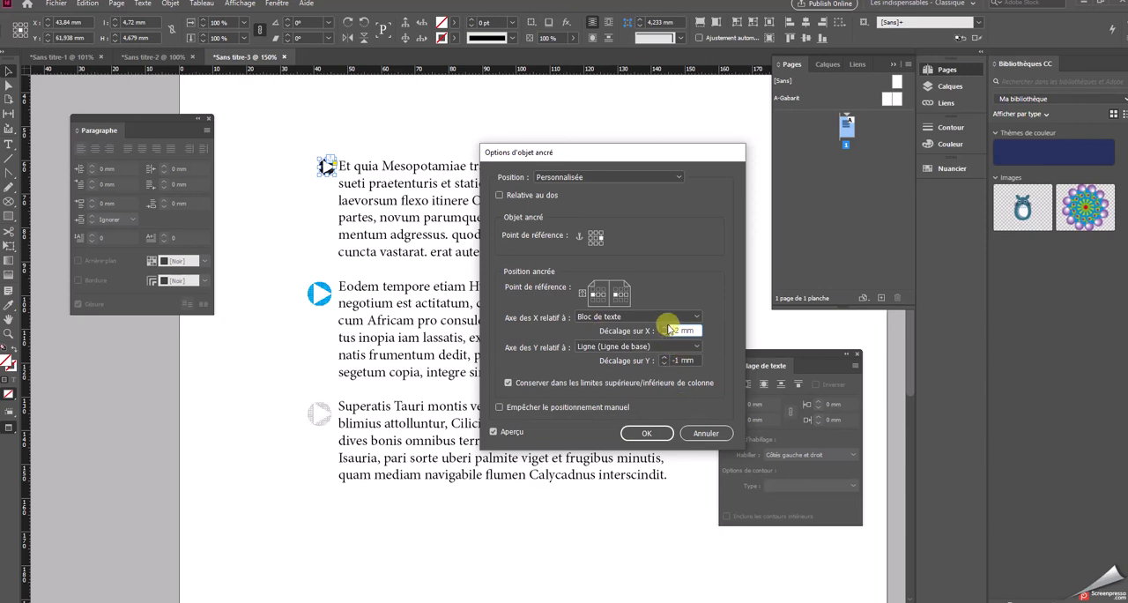
left_click(665, 333)
left_click(665, 334)
left_click(665, 334)
left_click(655, 433)
Try to move the black arrow manually downward beside the first paragraph
left_click(337, 126)
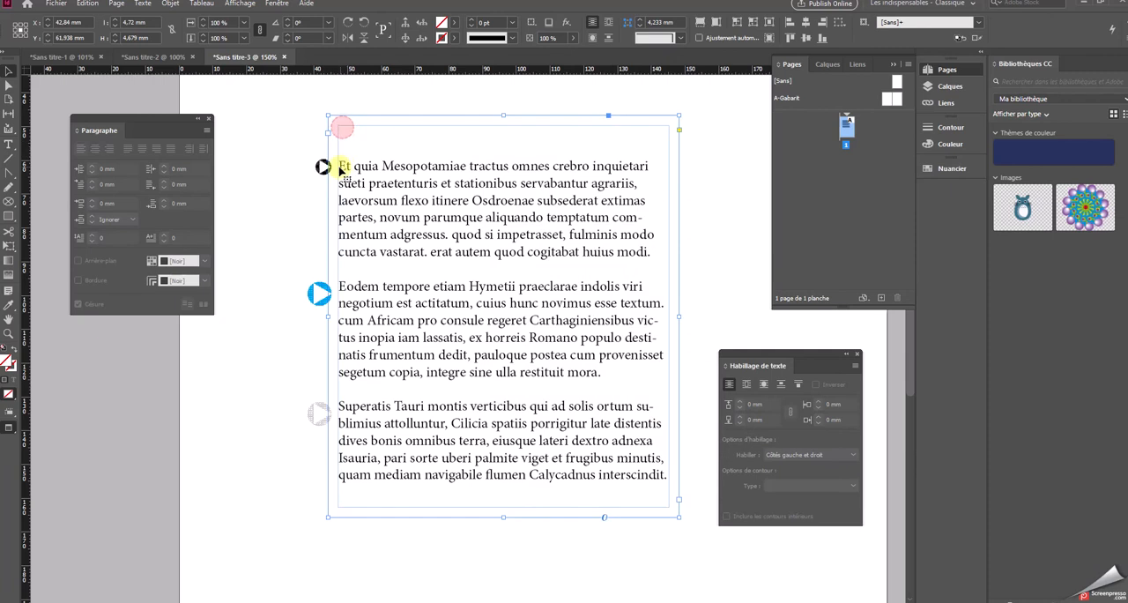
left_click(257, 174)
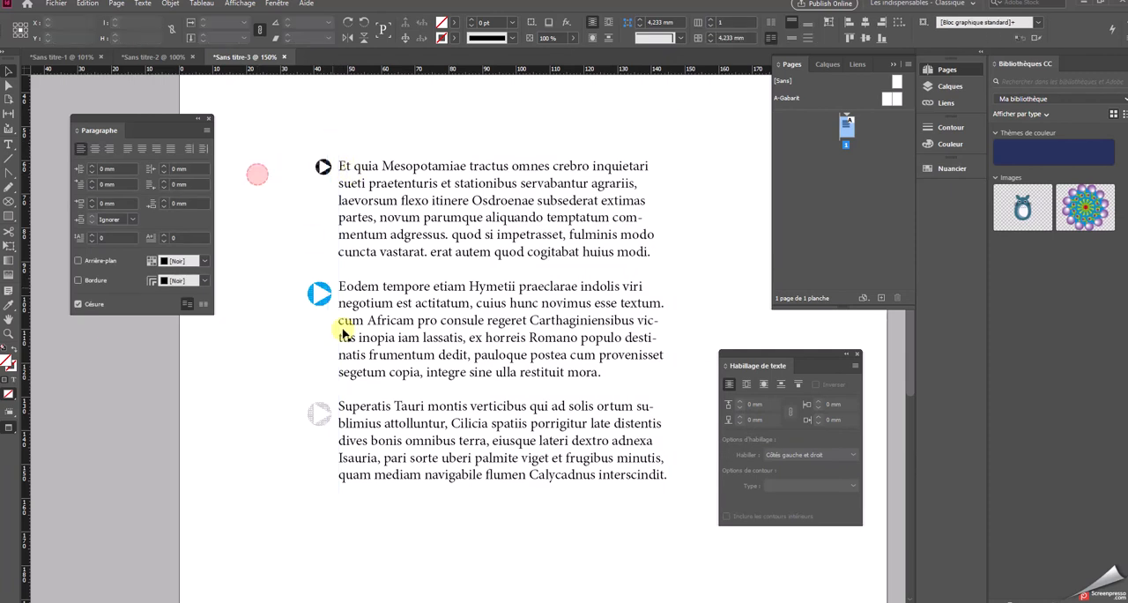
left_click(323, 169)
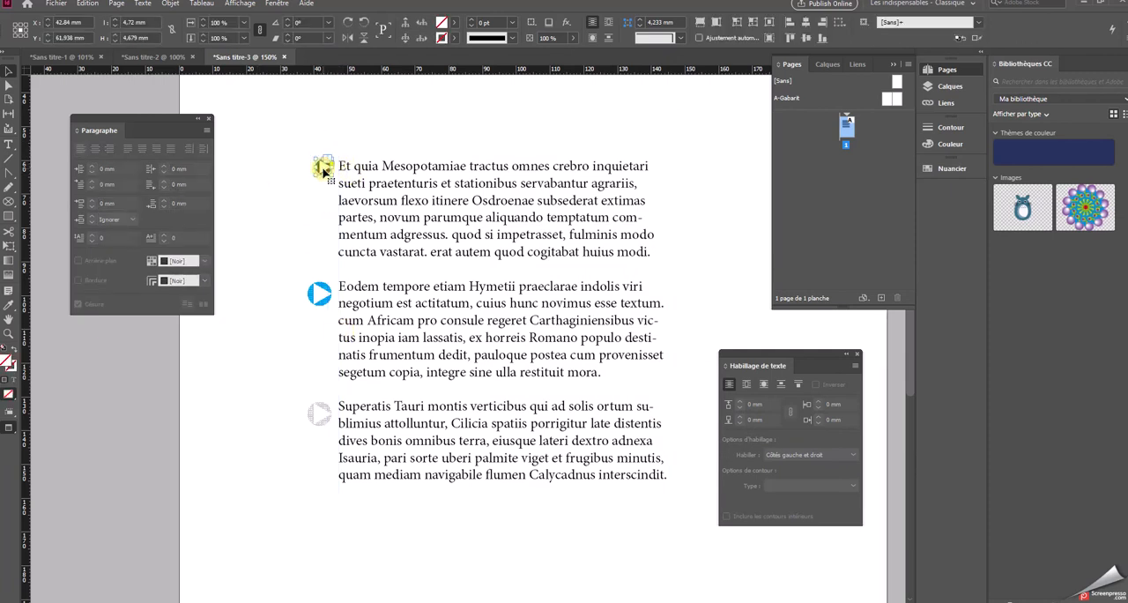
left_click_drag(324, 170, 325, 189)
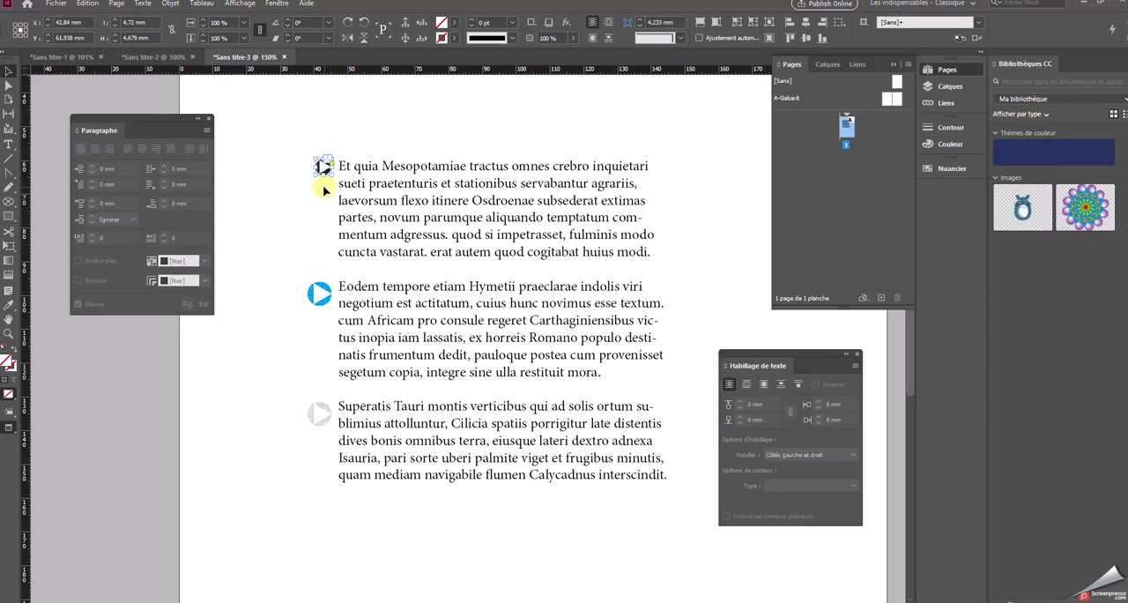